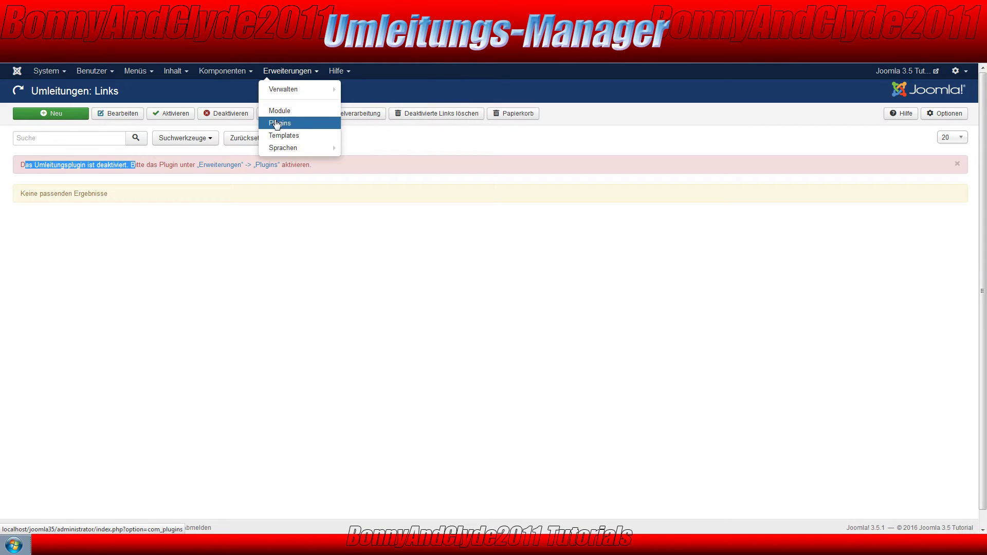
Step: Search the plugins for "umlei" and activate the System - Umleitung plugin
{"action": "left_click", "coordinate": [276, 123]}
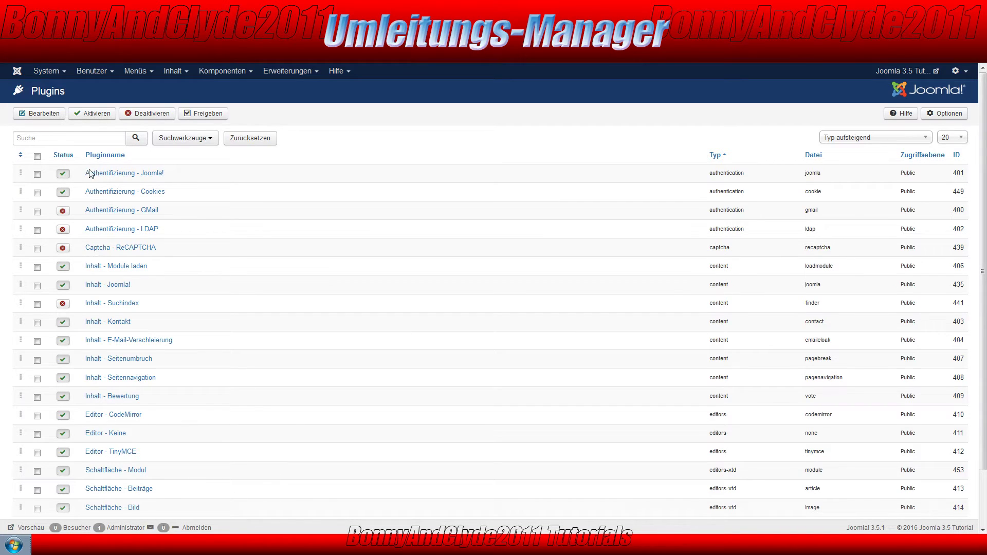
{"action": "left_click", "coordinate": [76, 140]}
{"action": "type", "text": "u"}
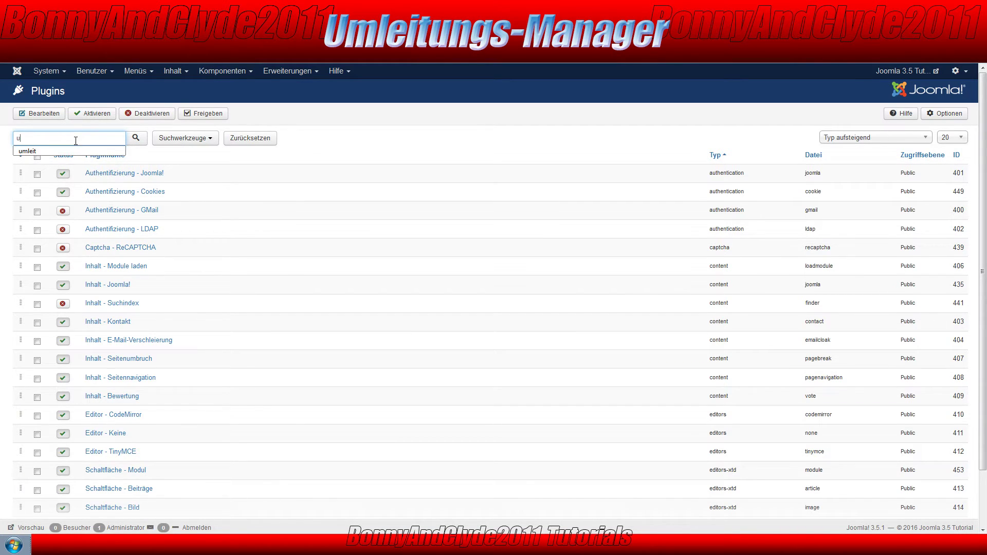
{"action": "type", "text": "mlei"}
{"action": "key", "text": "Return"}
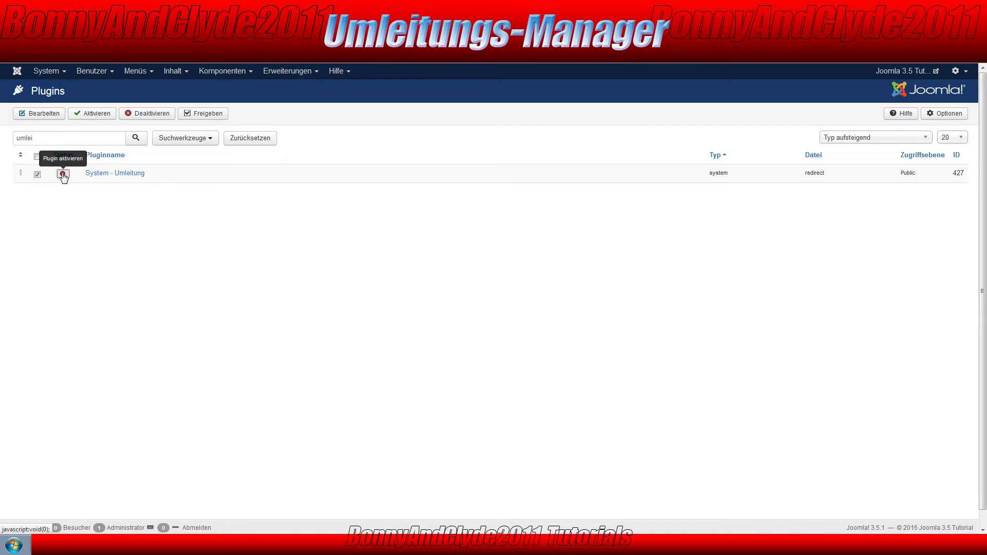
{"action": "left_click", "coordinate": [63, 175]}
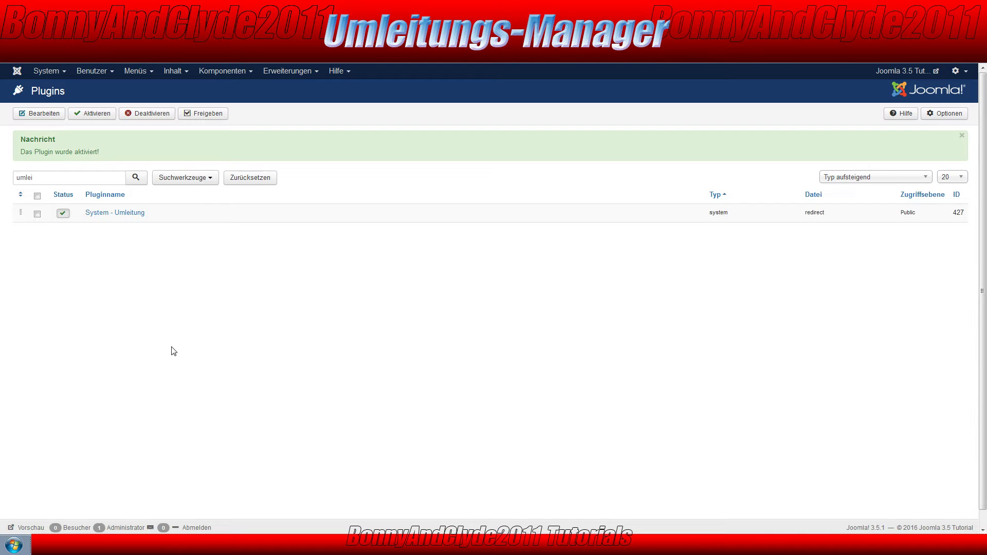
Step: Open the link overview of the Umleitungen component to check the status of the redirect plugin
{"action": "left_click", "coordinate": [215, 75]}
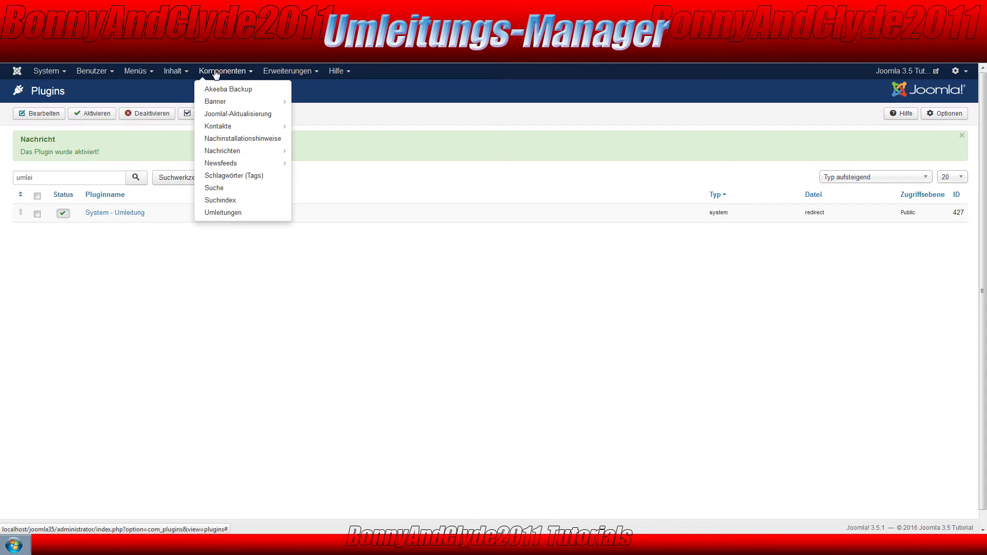
{"action": "left_click", "coordinate": [232, 222]}
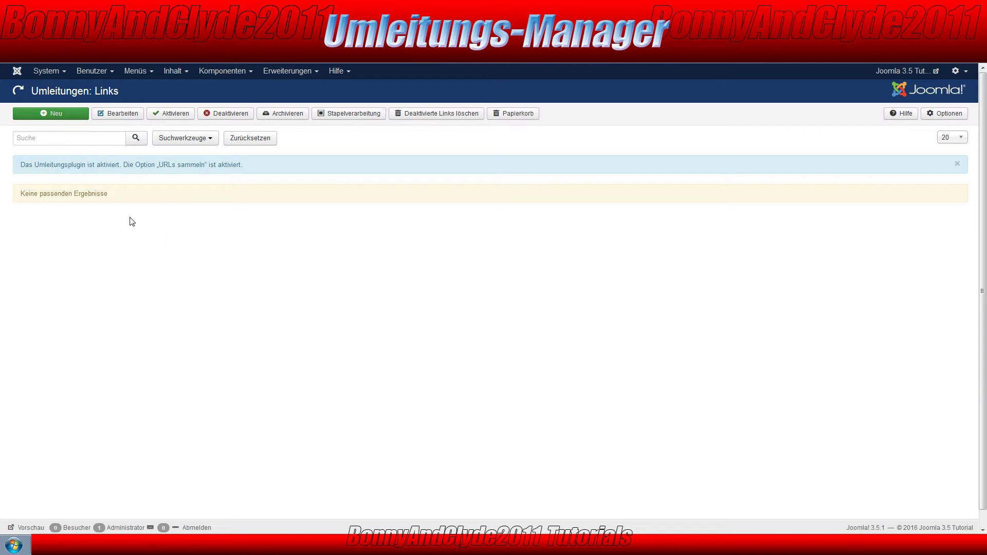
{"action": "key", "text": "ctrl+t"}
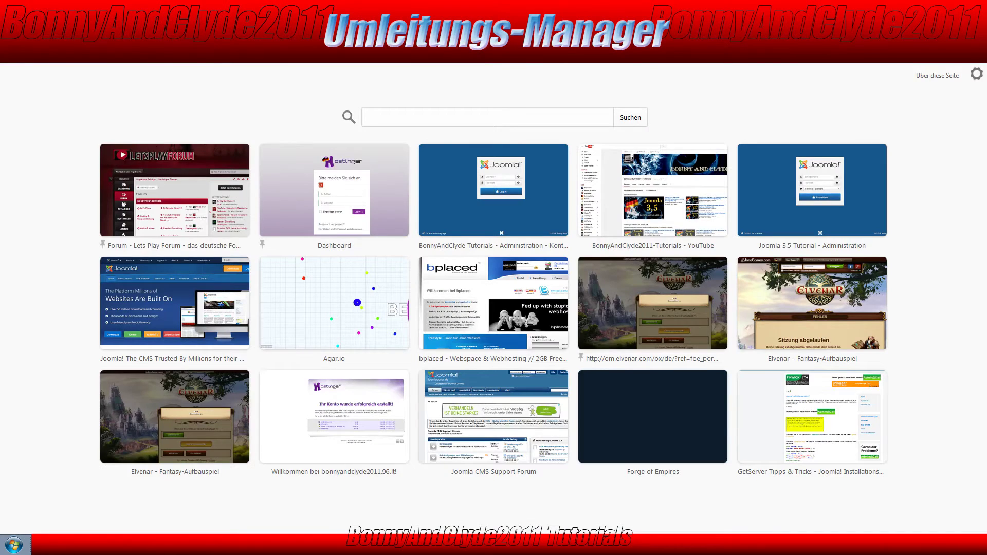
{"action": "key", "text": "ctrl+w"}
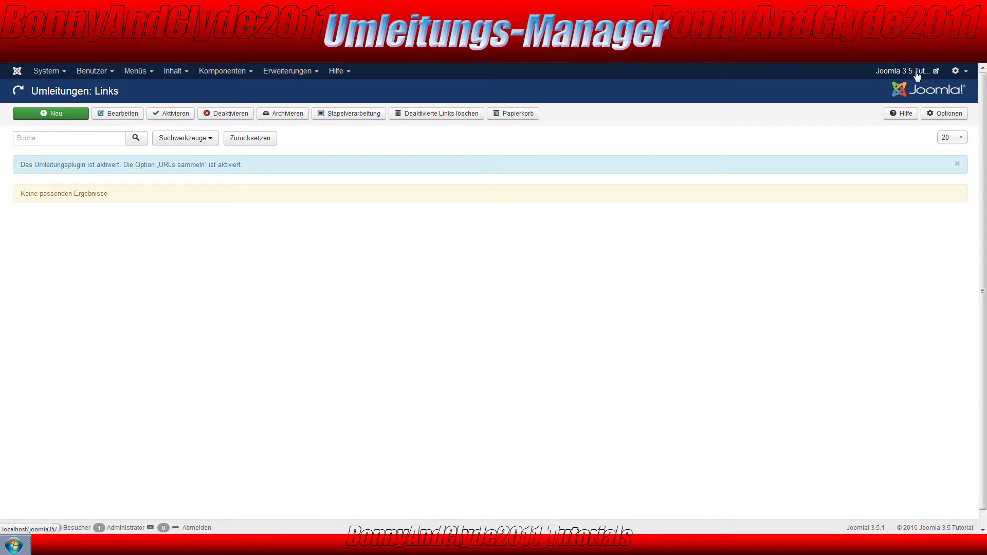
Step: Bookmark the website's Hosterauswahl 2016 page in the browser's bookmarks bar and test the bookmark from the globale und lokale Optionen page
{"action": "key", "text": "ctrl+Tab"}
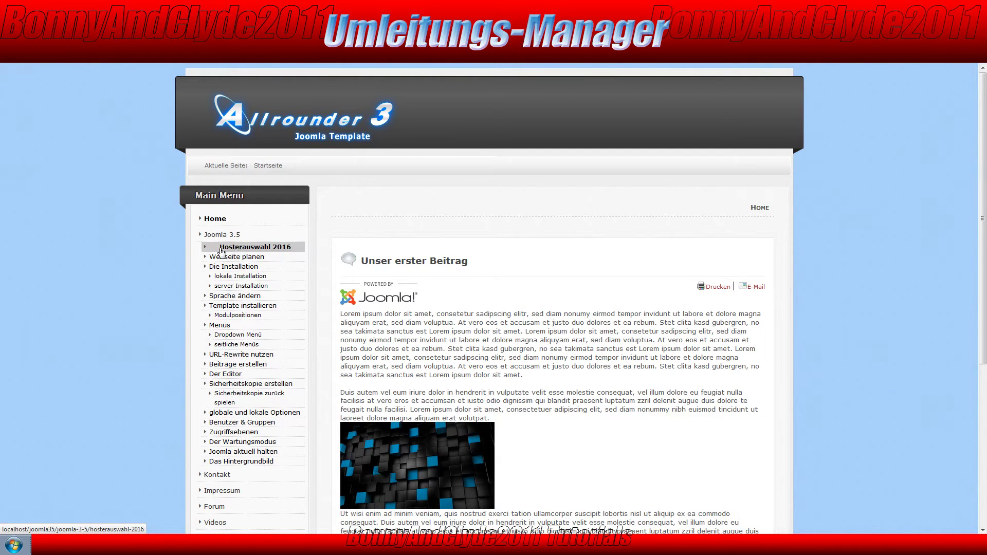
{"action": "left_click", "coordinate": [239, 251]}
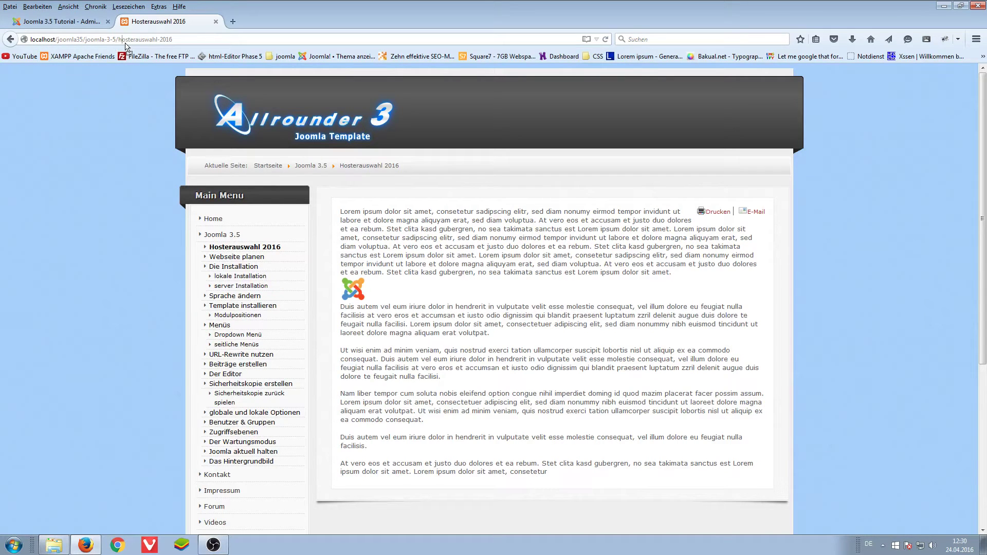
{"action": "left_click_drag", "start_coordinate": [76, 53], "coordinate": [198, 60]}
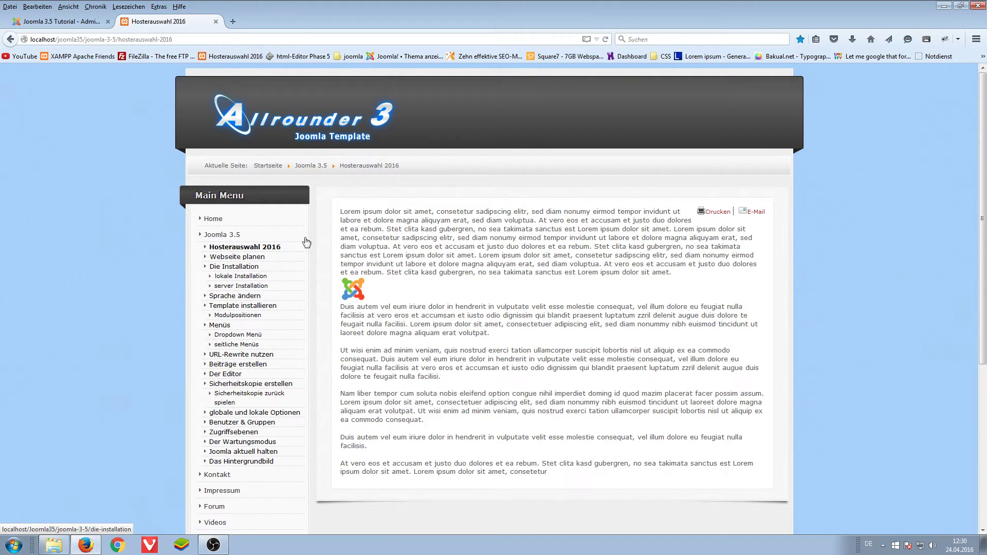
{"action": "left_click", "coordinate": [236, 412]}
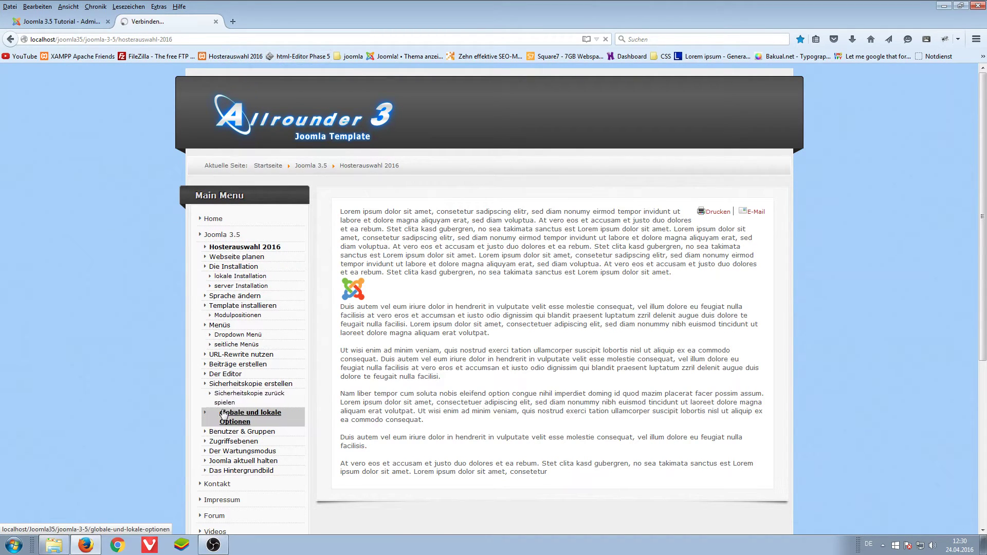
{"action": "left_click", "coordinate": [227, 57]}
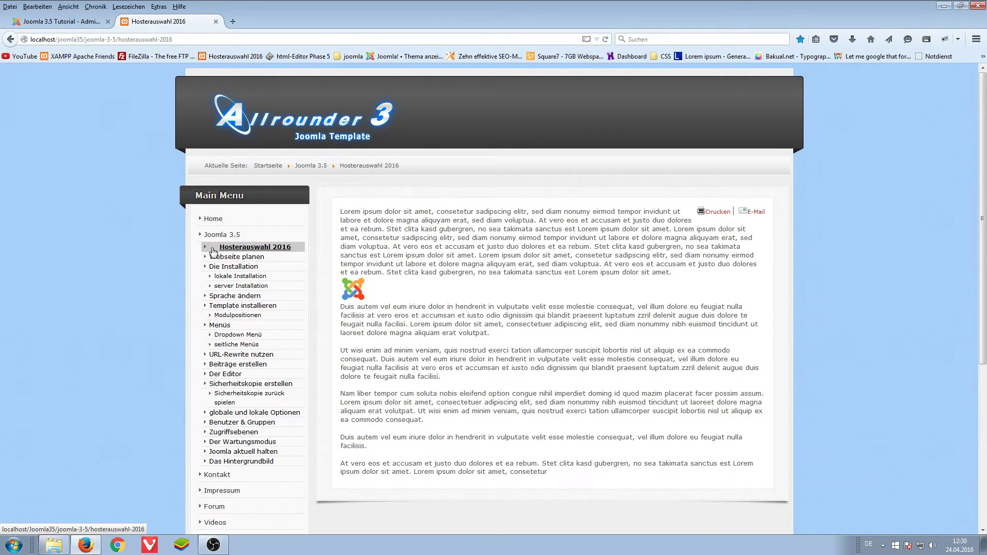
Step: Unpublish the Hosterauswahl 2016 menu item in the Main Menu of the Joomla administration
{"action": "left_click", "coordinate": [67, 25]}
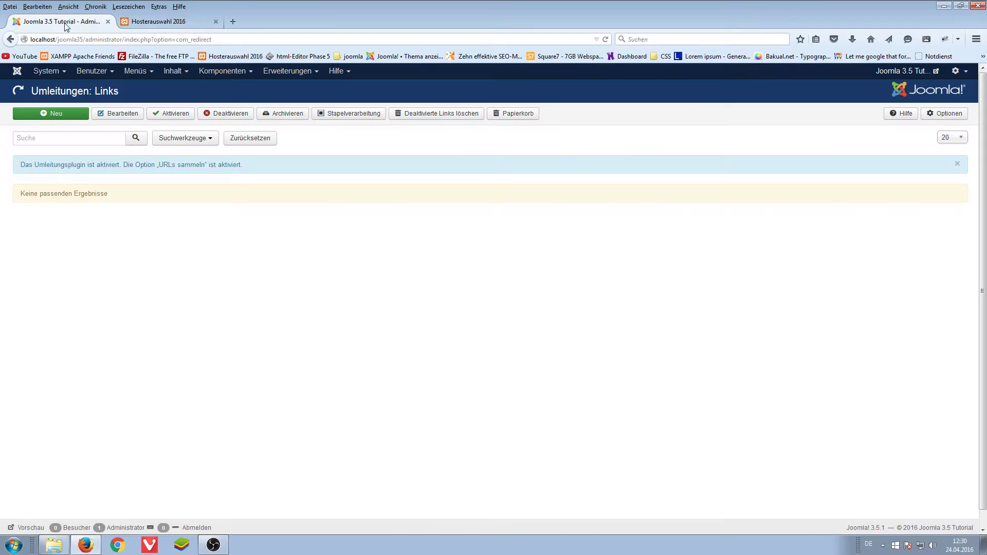
{"action": "left_click", "coordinate": [137, 71]}
{"action": "left_click", "coordinate": [138, 108]}
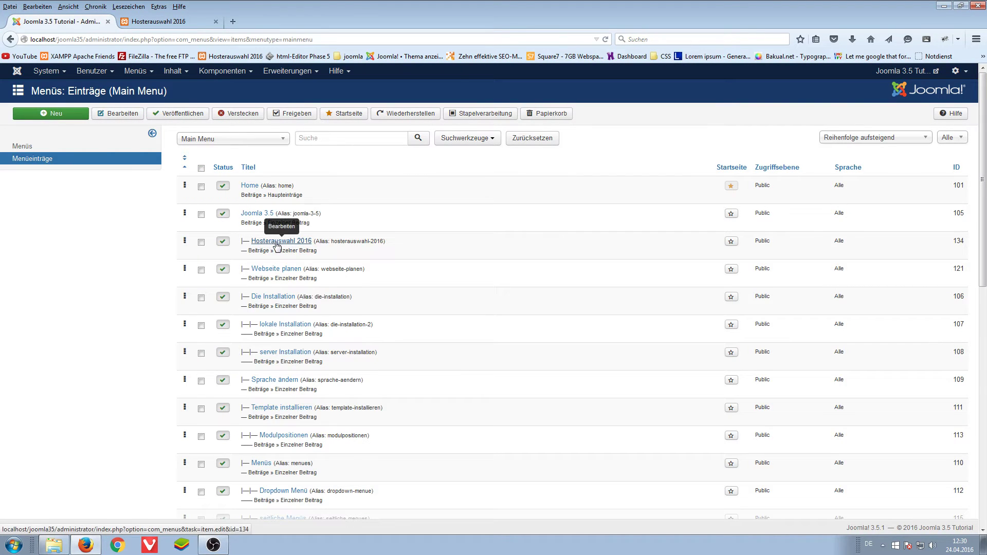
{"action": "left_click", "coordinate": [222, 244]}
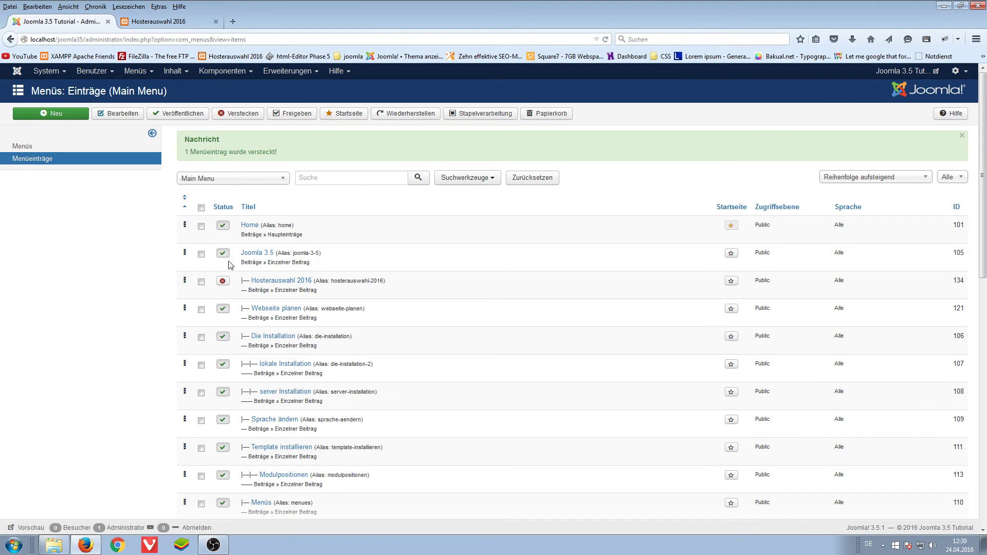
Step: Load the website's Home page and call up the unpublished Hosterauswahl 2016 page through its bookmark
{"action": "left_click", "coordinate": [162, 20]}
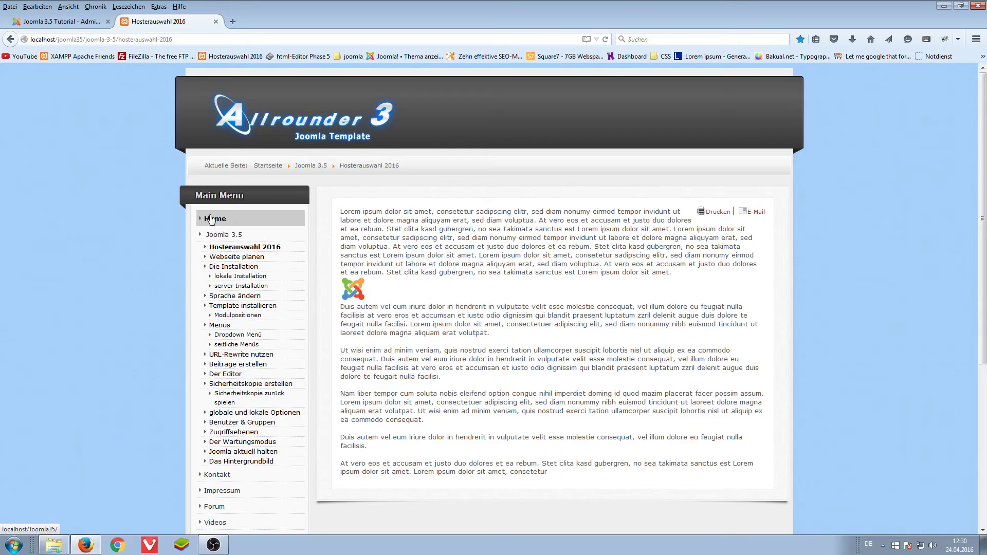
{"action": "left_click", "coordinate": [211, 219]}
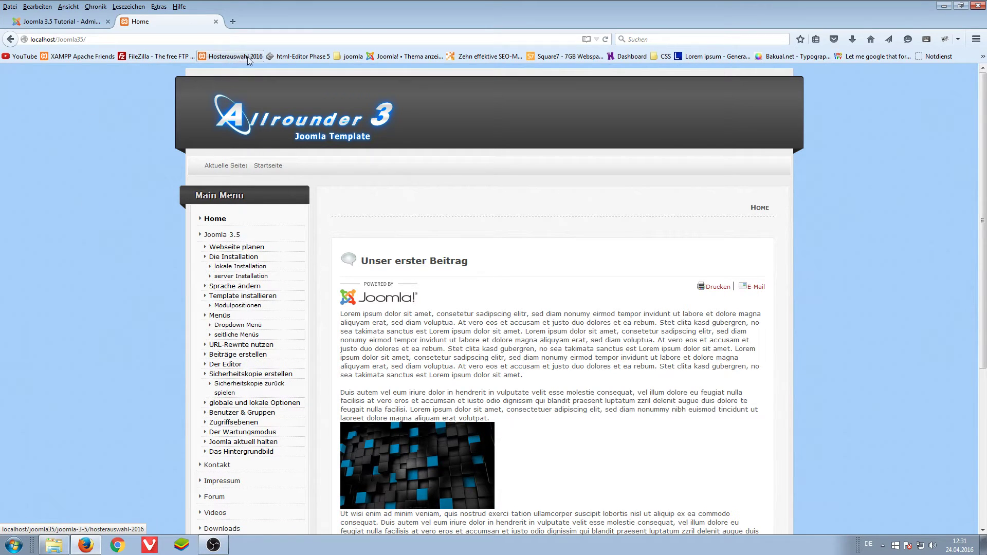
{"action": "left_click", "coordinate": [230, 58]}
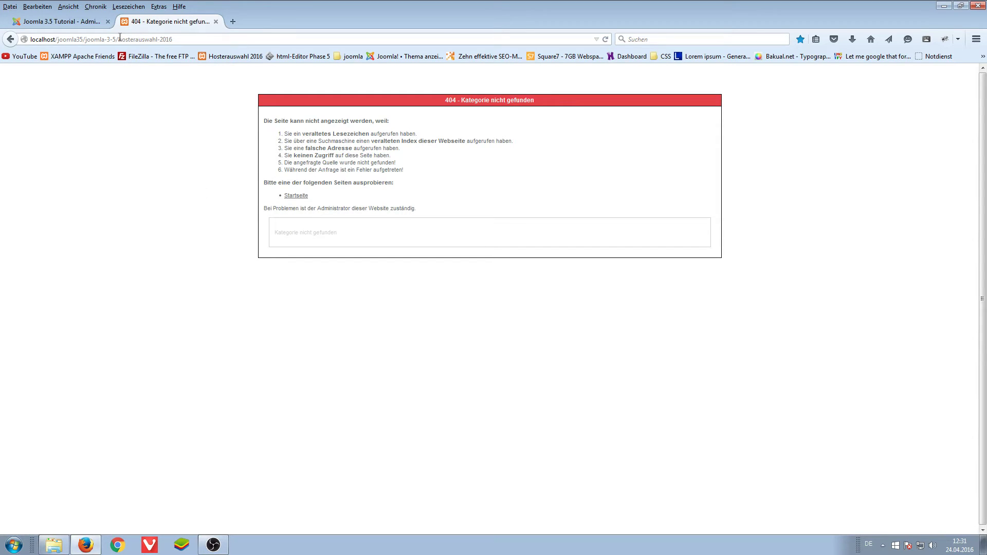
Step: Load the shortened address localhost/joomla35/joomla-3-5/ and call up the Hosterauswahl 2016 bookmark again
{"action": "left_click_drag", "start_coordinate": [120, 39], "coordinate": [172, 40]}
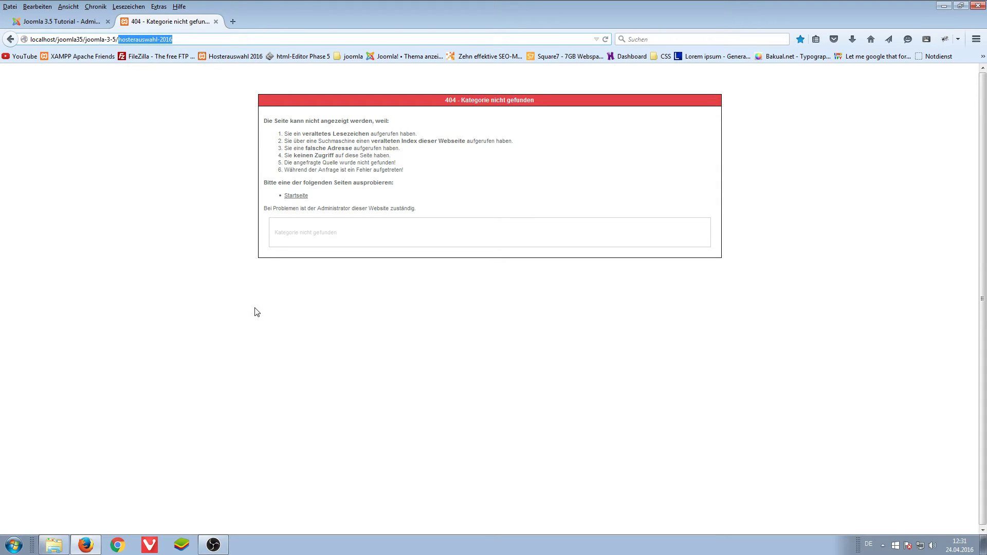
{"action": "key", "text": "BackSpace"}
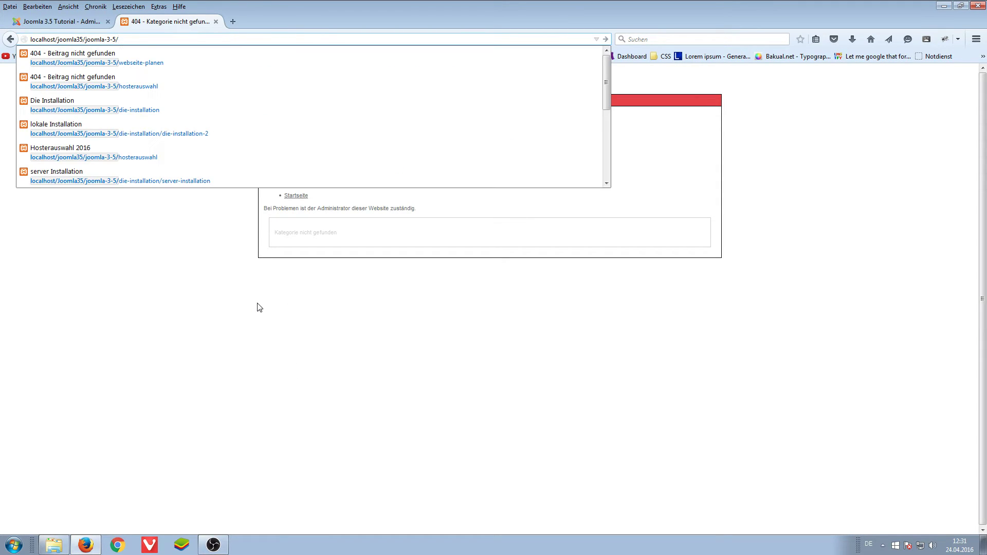
{"action": "key", "text": "Return"}
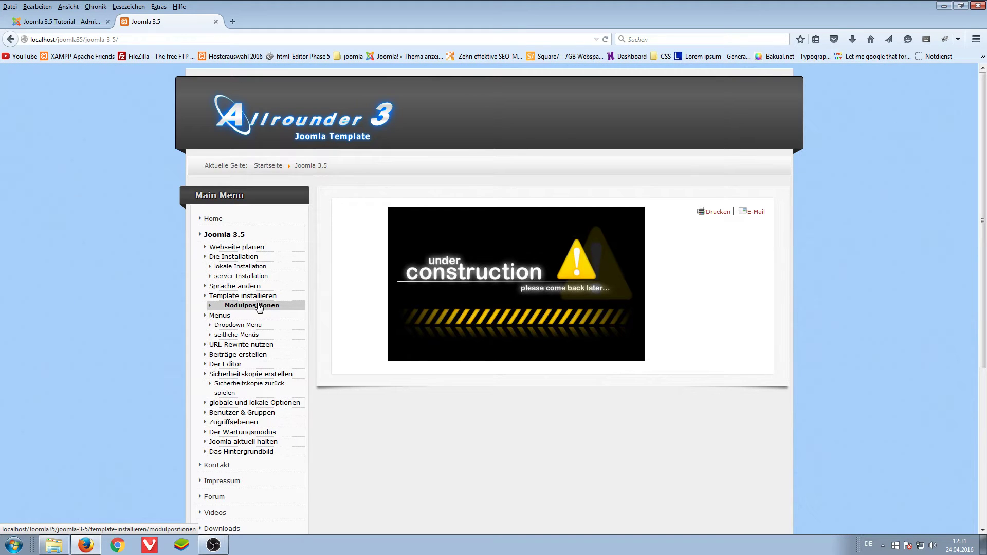
{"action": "left_click", "coordinate": [231, 56]}
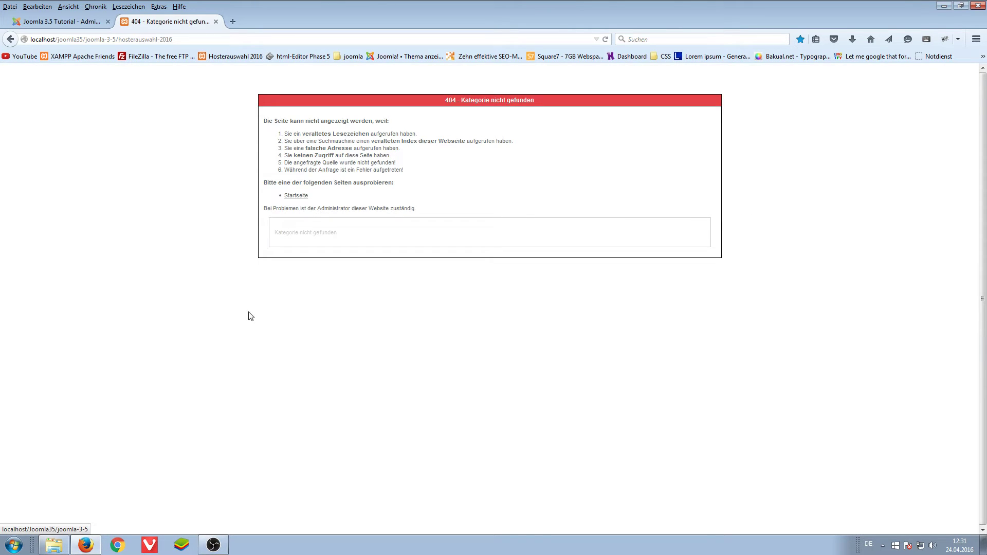
Step: Load the site's root address localhost/joomla35/ and call up the Hosterauswahl 2016 bookmark once more
{"action": "left_click_drag", "start_coordinate": [86, 39], "coordinate": [297, 86]}
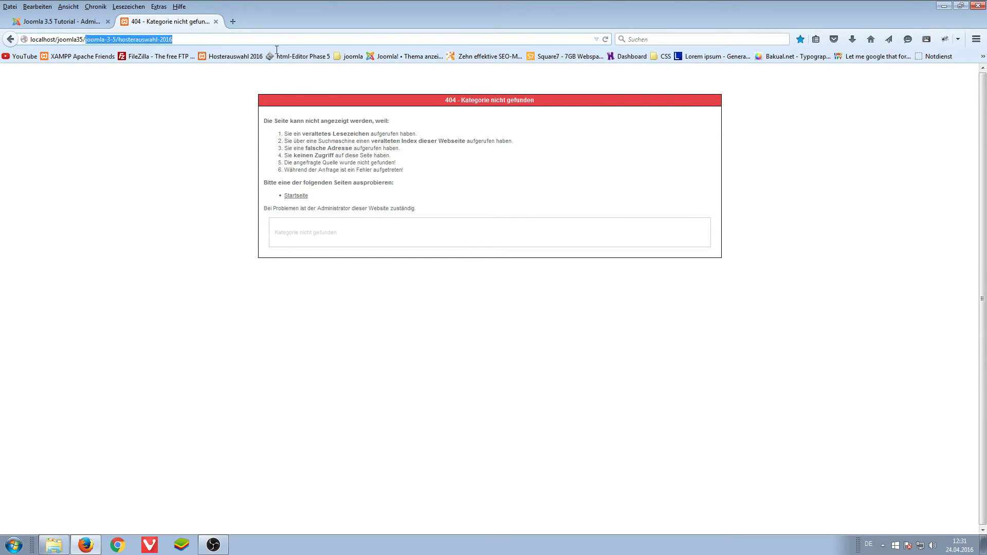
{"action": "key", "text": "BackSpace"}
{"action": "key", "text": "Return"}
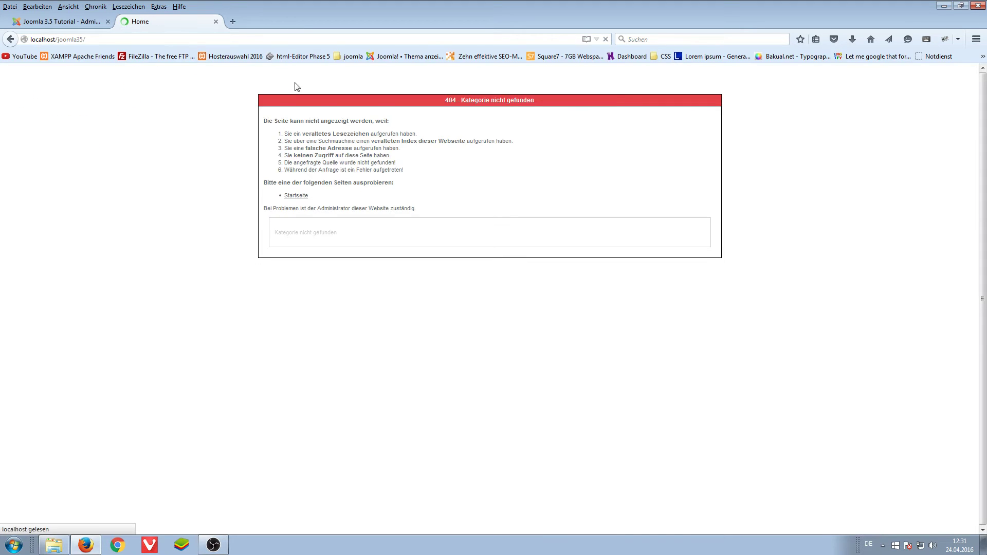
{"action": "left_click", "coordinate": [230, 61]}
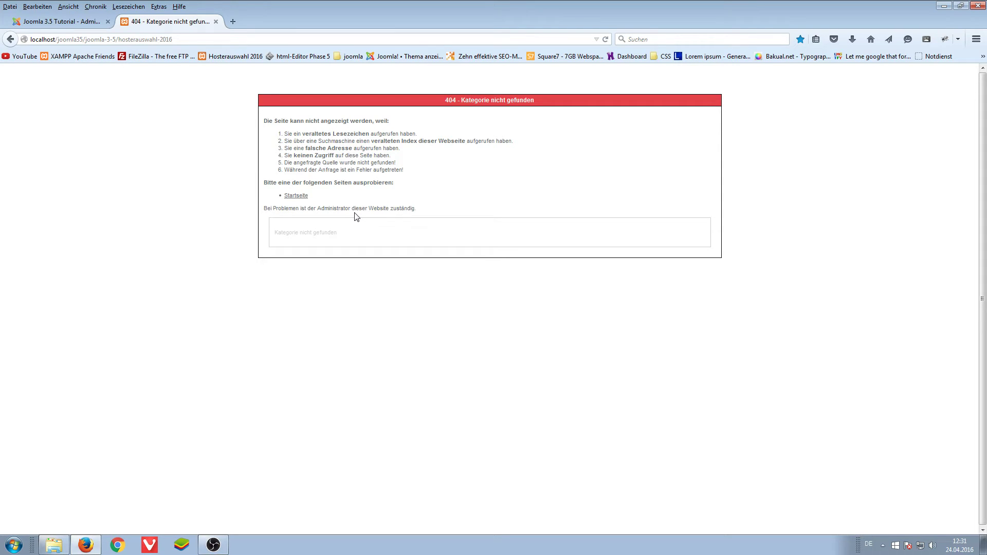
Step: Open the expired address joomla-3-5/hosterauswahl-2016 for editing in the Umleitungen component of the Joomla administration
{"action": "left_click", "coordinate": [71, 23]}
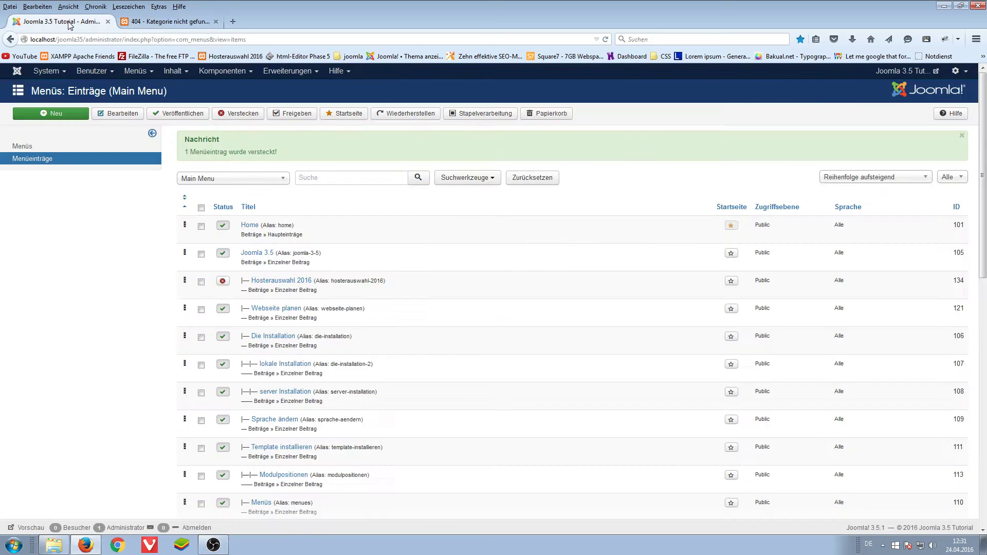
{"action": "left_click", "coordinate": [222, 71]}
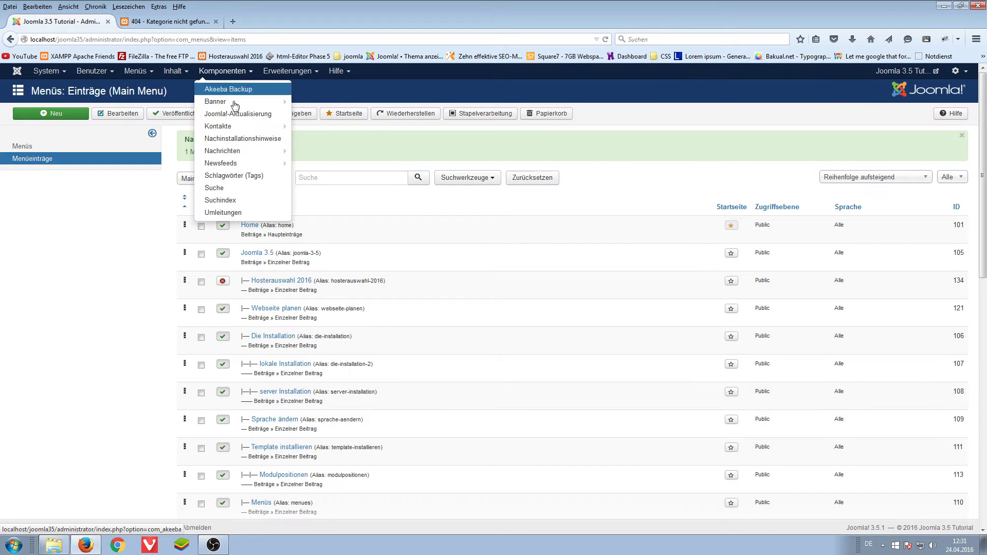
{"action": "left_click", "coordinate": [218, 213]}
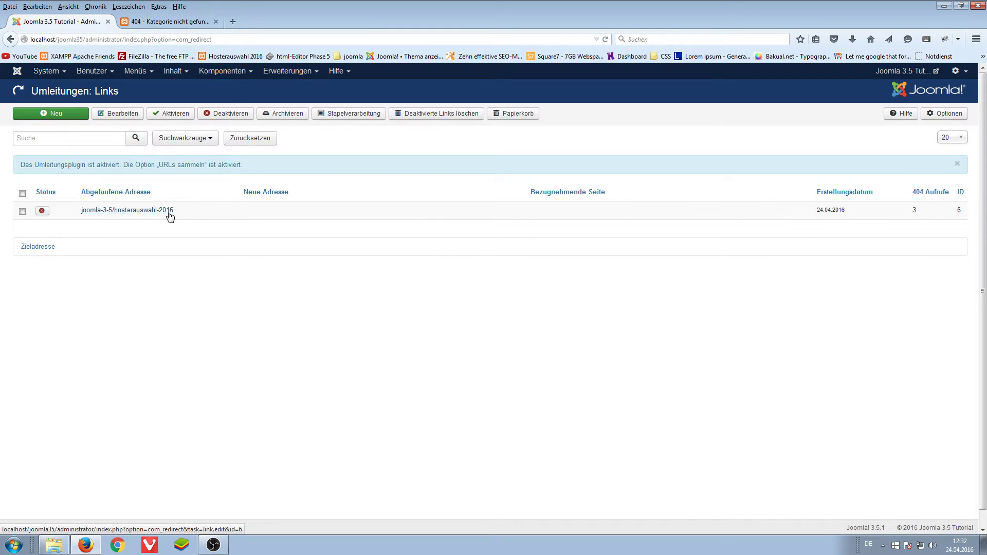
{"action": "left_click", "coordinate": [99, 213]}
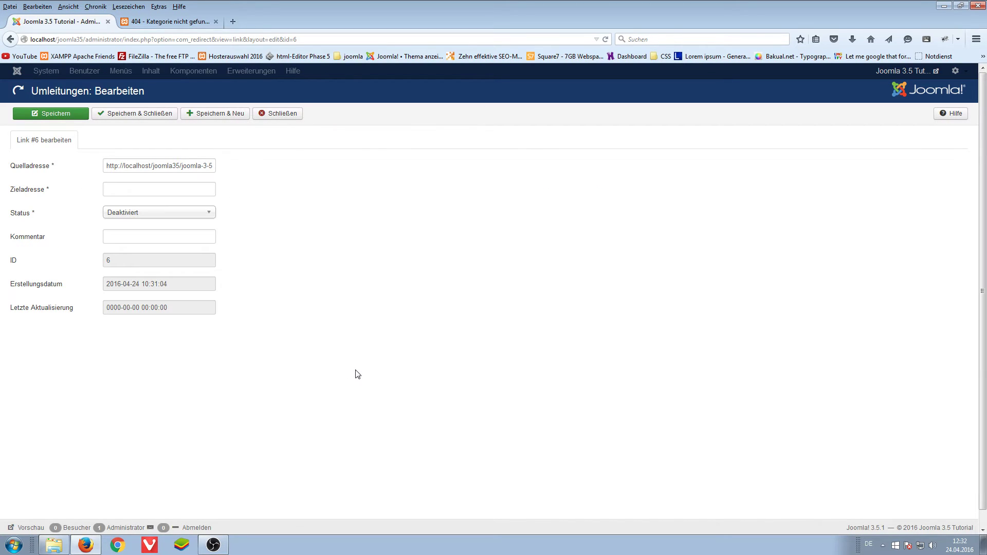
Step: Examine the full Quelladresse of the redirect link and what its Zieladresse field is meant for
{"action": "left_click_drag", "start_coordinate": [120, 166], "coordinate": [213, 165]}
{"action": "left_click", "coordinate": [135, 166]}
{"action": "left_click", "coordinate": [152, 165]}
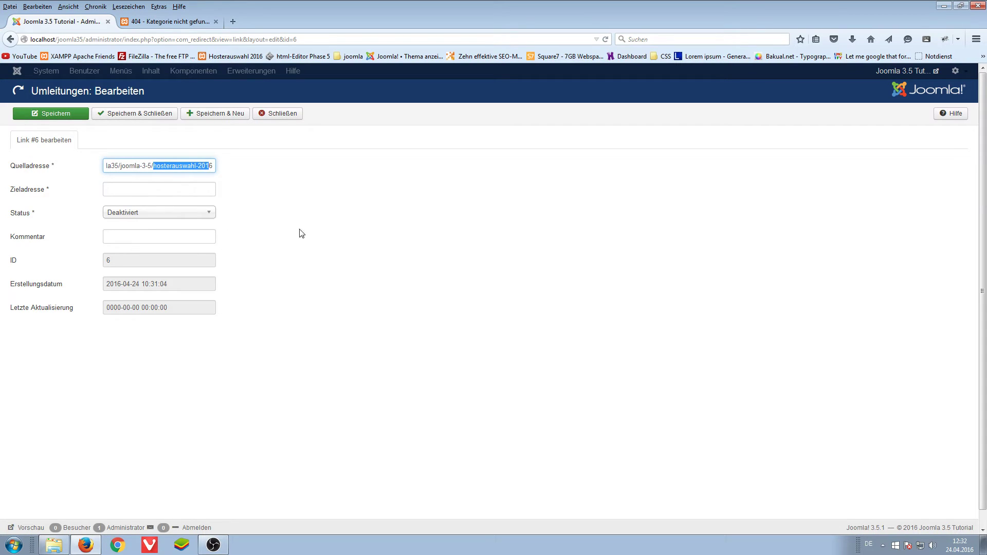
{"action": "left_click", "coordinate": [232, 190]}
{"action": "left_click_drag", "start_coordinate": [116, 165], "coordinate": [239, 203]}
{"action": "mouse_move", "coordinate": [18, 191]}
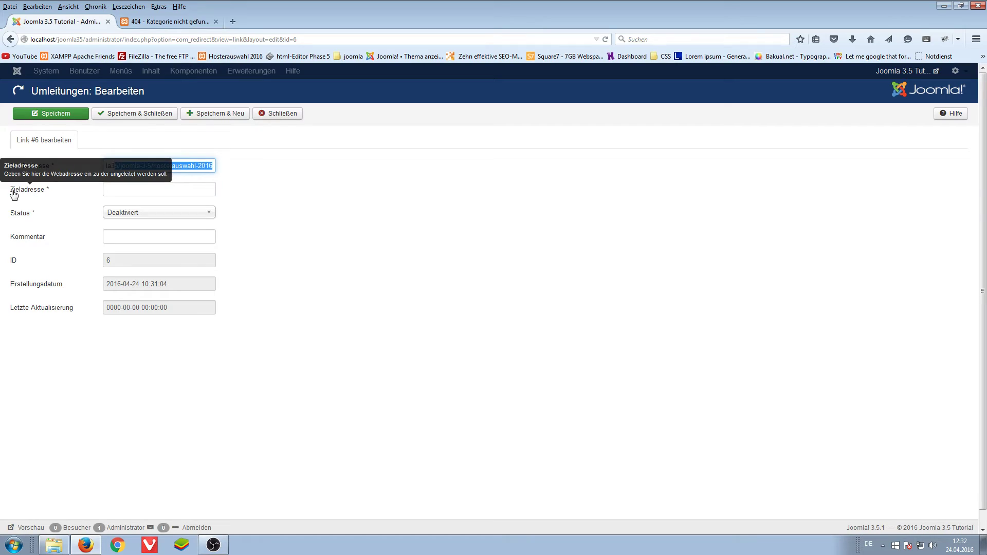
{"action": "left_click", "coordinate": [134, 189]}
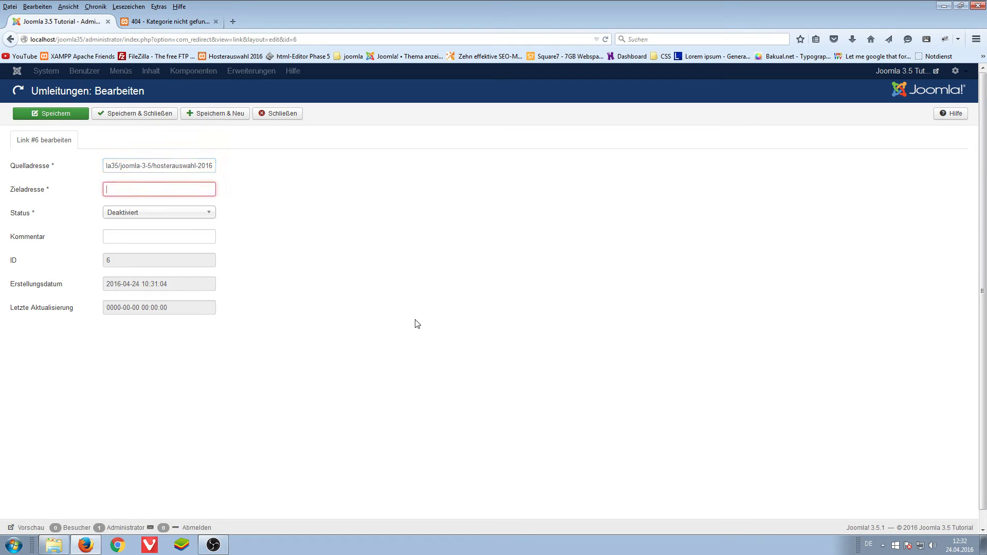
{"action": "left_click_drag", "start_coordinate": [114, 165], "coordinate": [213, 165]}
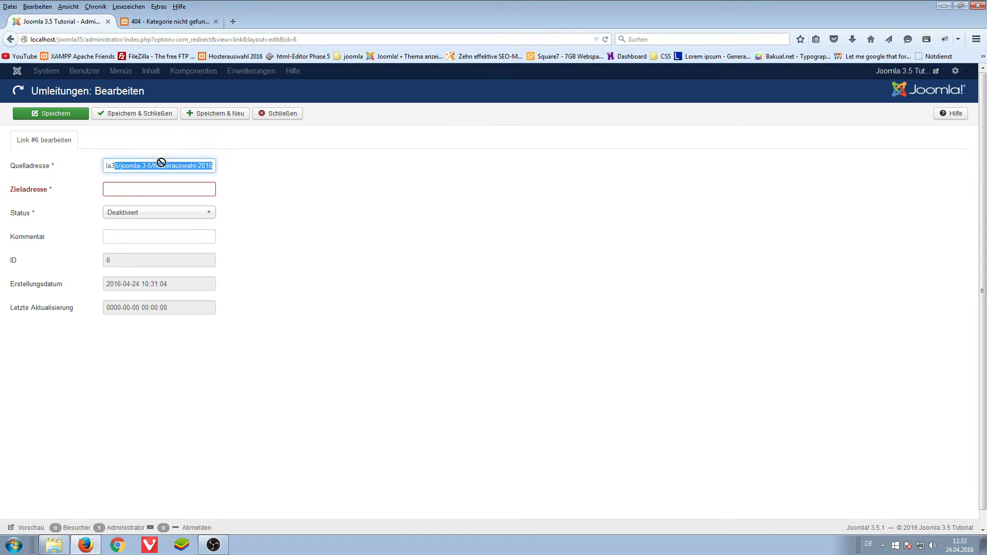
{"action": "left_click", "coordinate": [140, 163]}
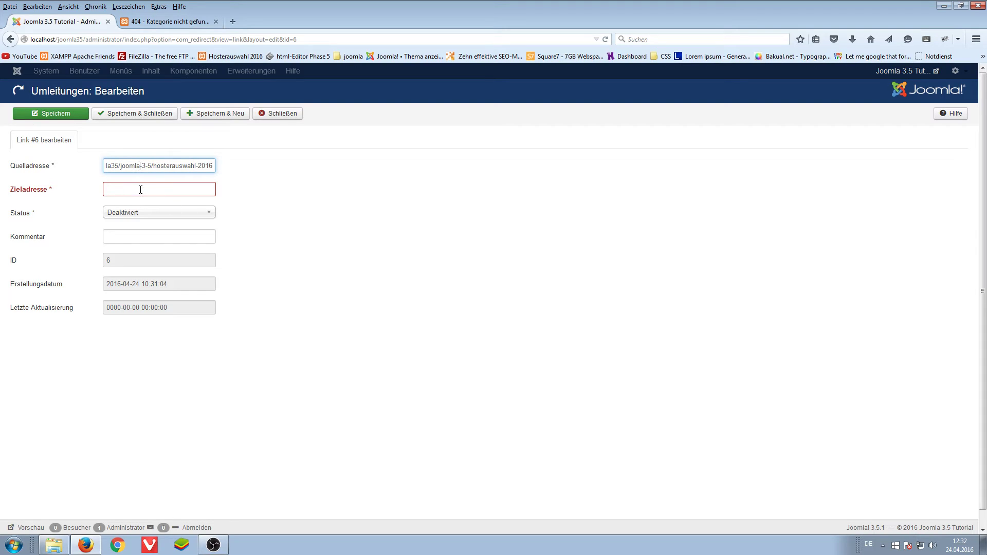
Step: Load the site's home page at localhost/joomla35/ in place of the 404 page
{"action": "left_click", "coordinate": [141, 189]}
{"action": "left_click", "coordinate": [138, 22]}
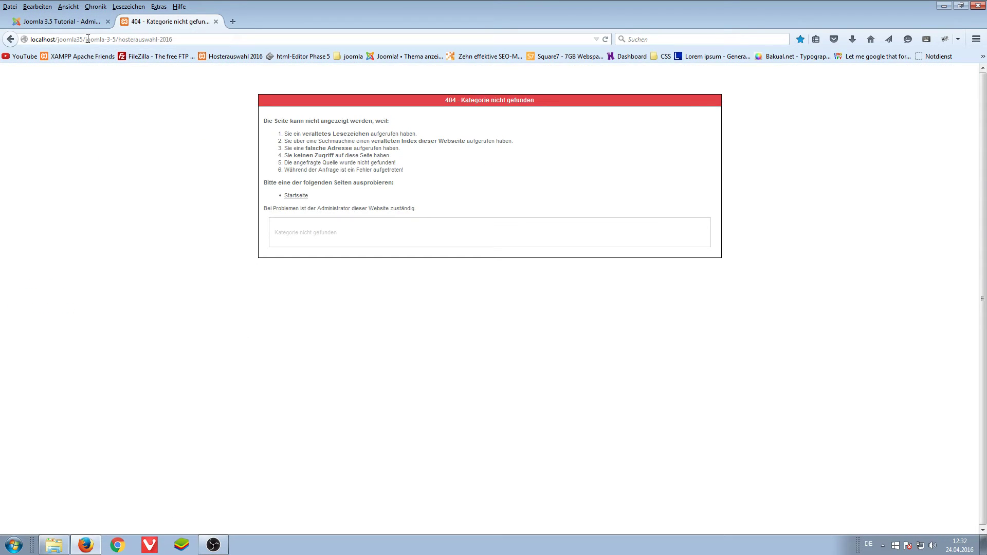
{"action": "left_click_drag", "start_coordinate": [86, 39], "coordinate": [244, 39]}
{"action": "key", "text": "BackSpace"}
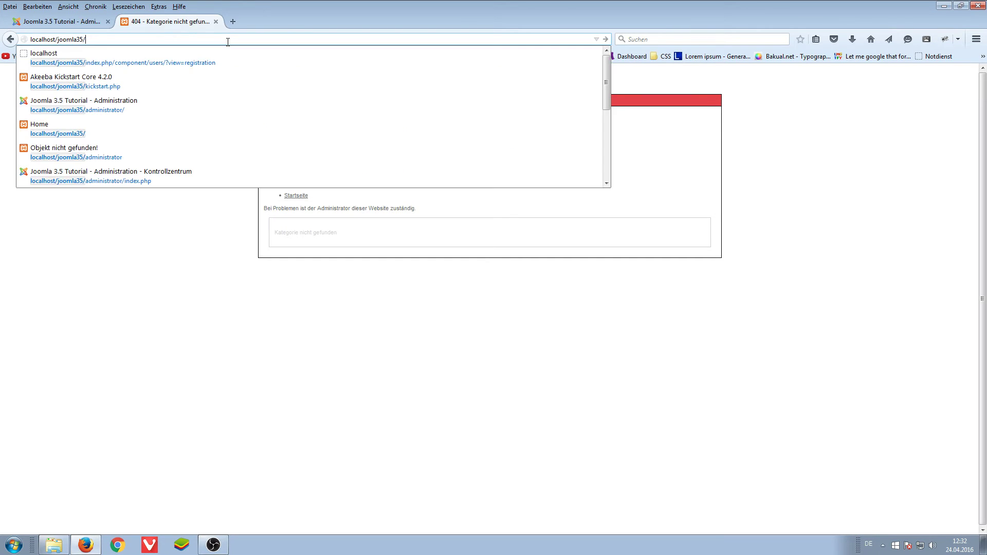
{"action": "key", "text": "Return"}
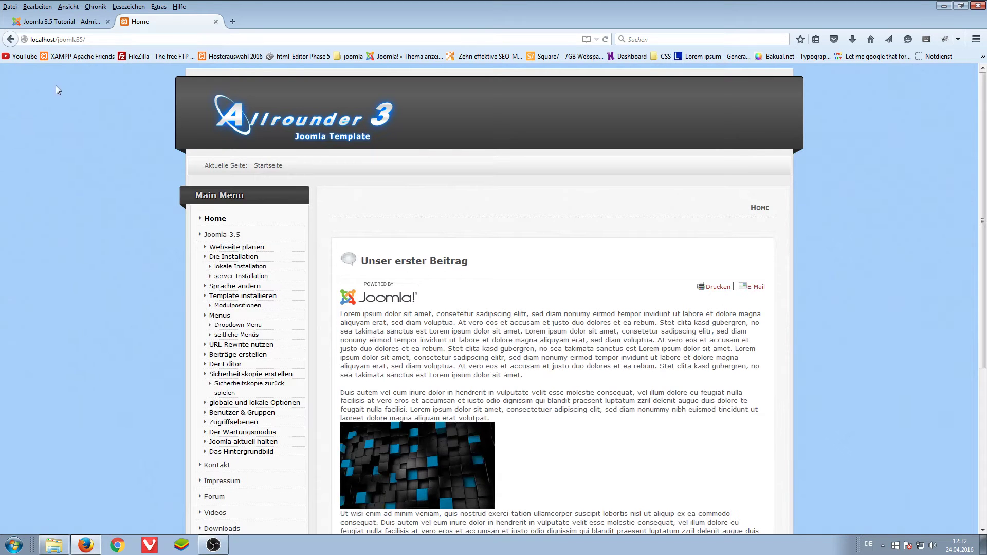
{"action": "left_click", "coordinate": [104, 41]}
{"action": "key", "text": "ctrl+c"}
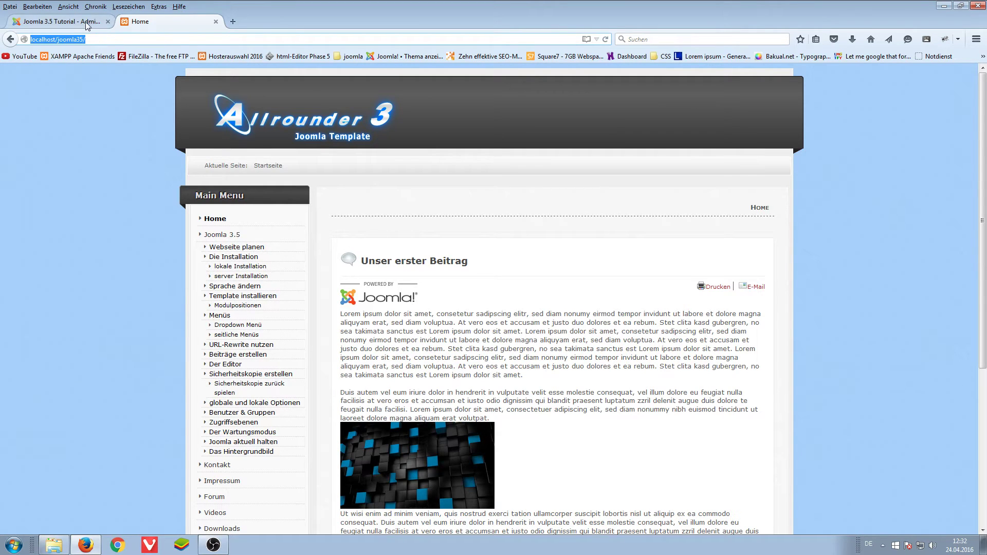
{"action": "left_click", "coordinate": [57, 21]}
{"action": "left_click", "coordinate": [154, 189]}
{"action": "key", "text": "ctrl+v"}
{"action": "left_click", "coordinate": [328, 194]}
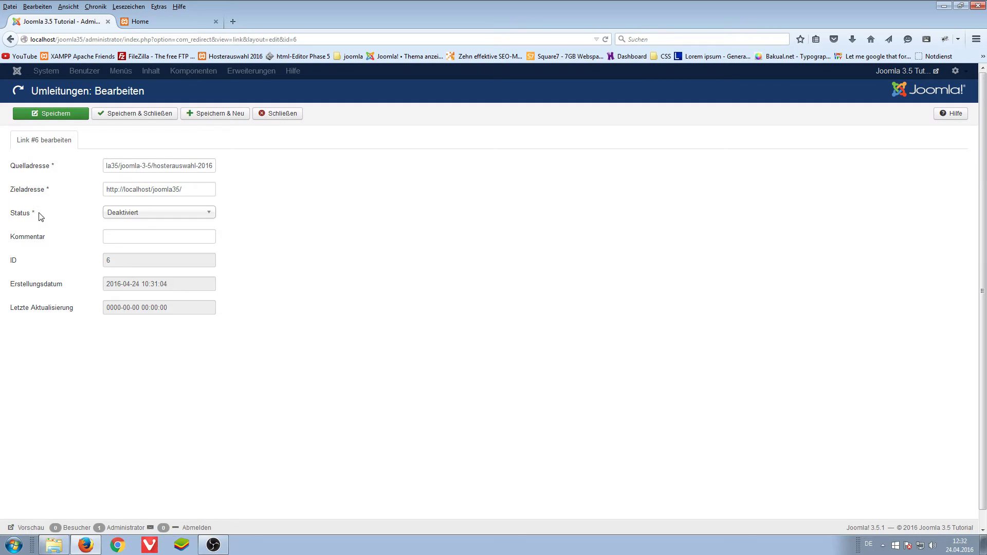
Step: Set the redirect link's status to Aktiviert, then save and close it
{"action": "mouse_move", "coordinate": [17, 217]}
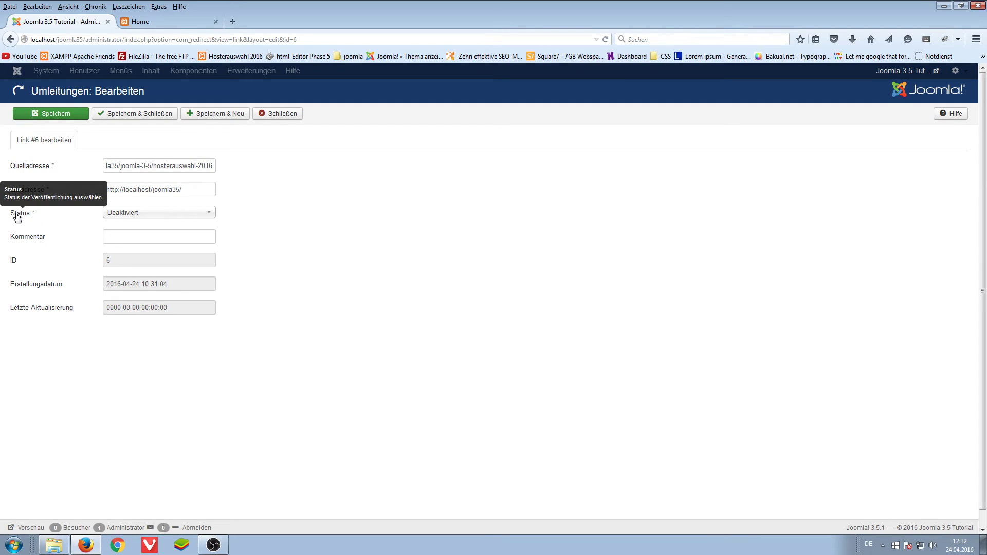
{"action": "left_click", "coordinate": [135, 216]}
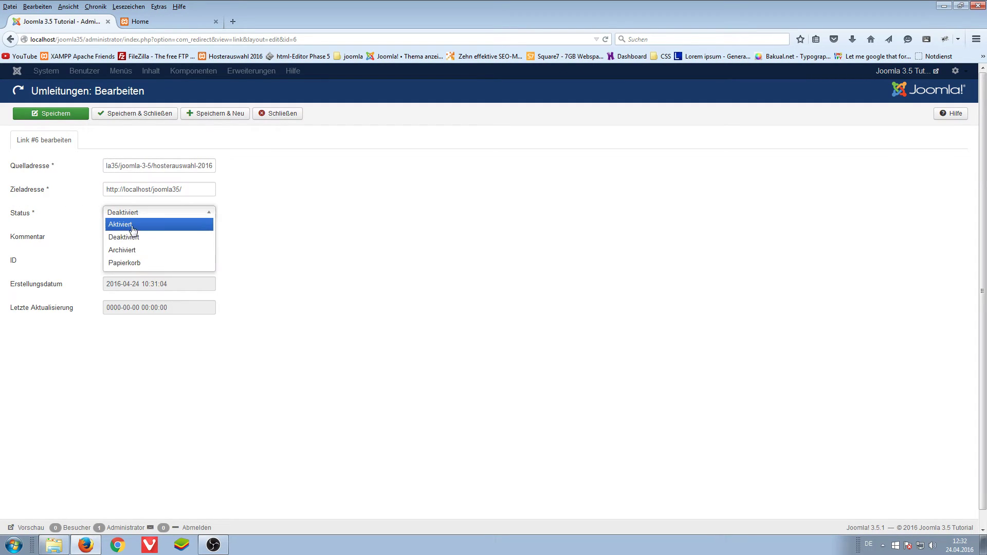
{"action": "left_click", "coordinate": [131, 225]}
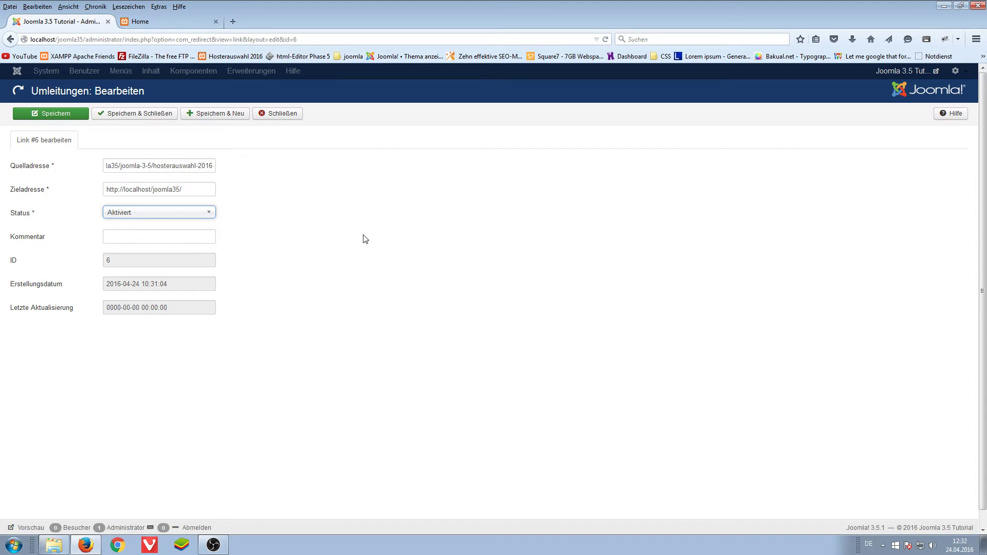
{"action": "left_click", "coordinate": [126, 115]}
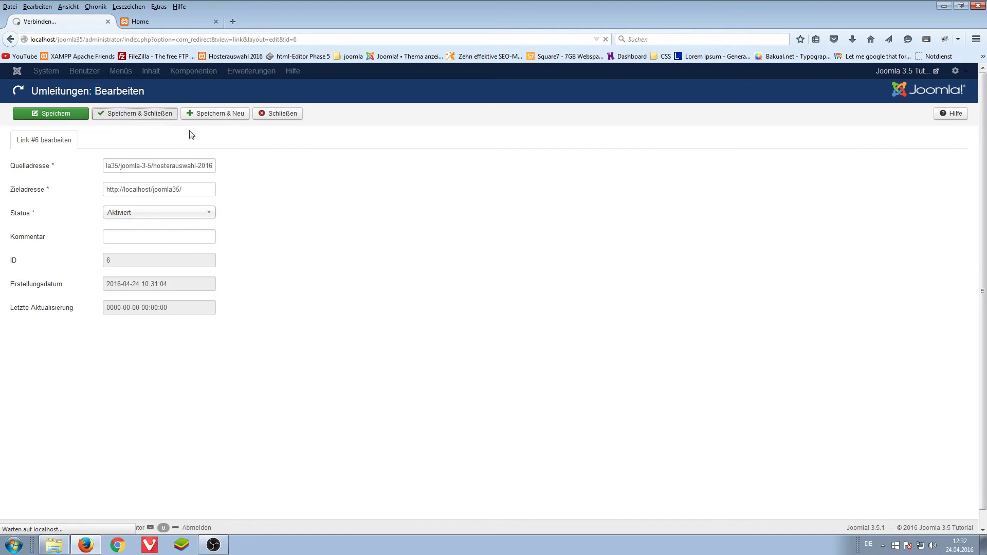
Step: Test the redirect by calling up the Hosterauswahl 2016 bookmark from the home page and from the URL-Rewrite nutzen page
{"action": "left_click", "coordinate": [163, 23]}
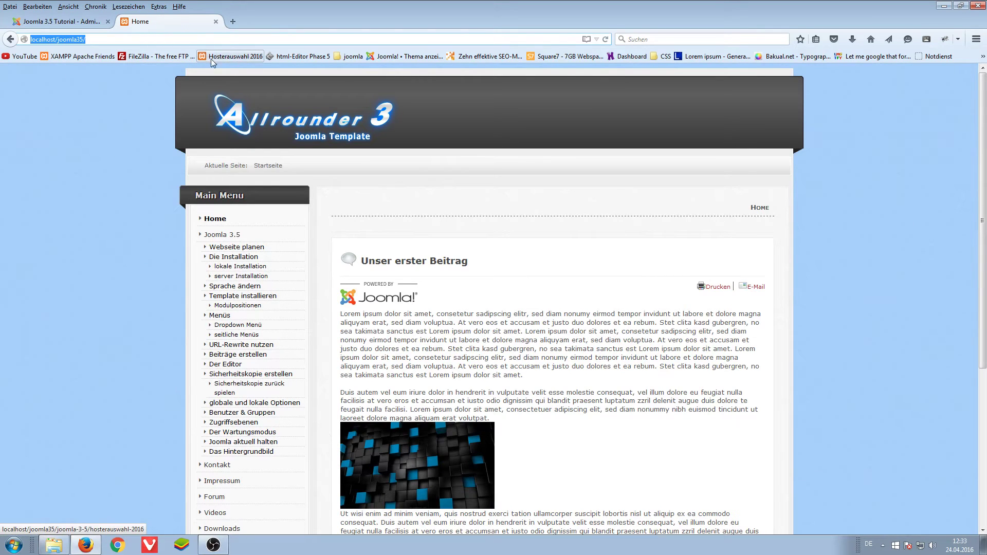
{"action": "left_click", "coordinate": [239, 56]}
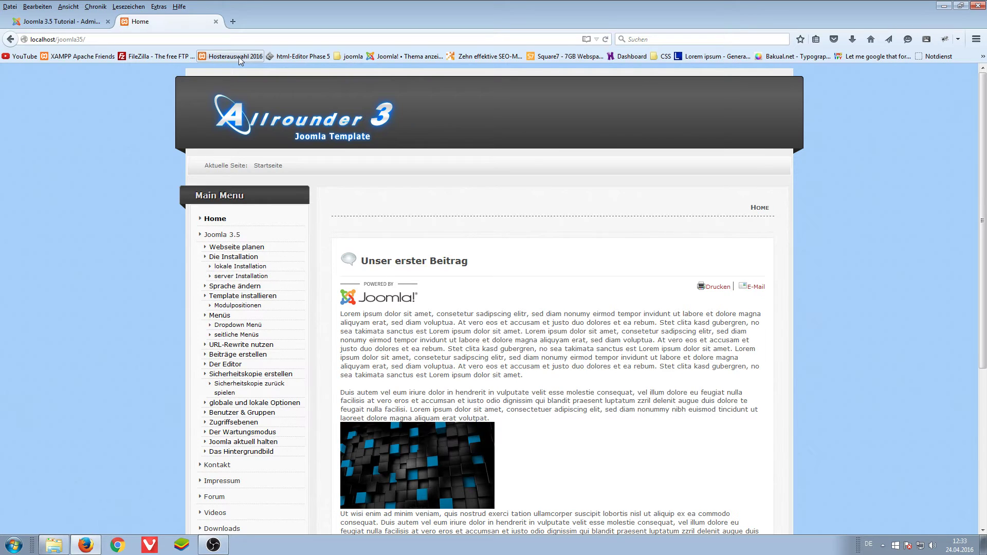
{"action": "left_click", "coordinate": [240, 344]}
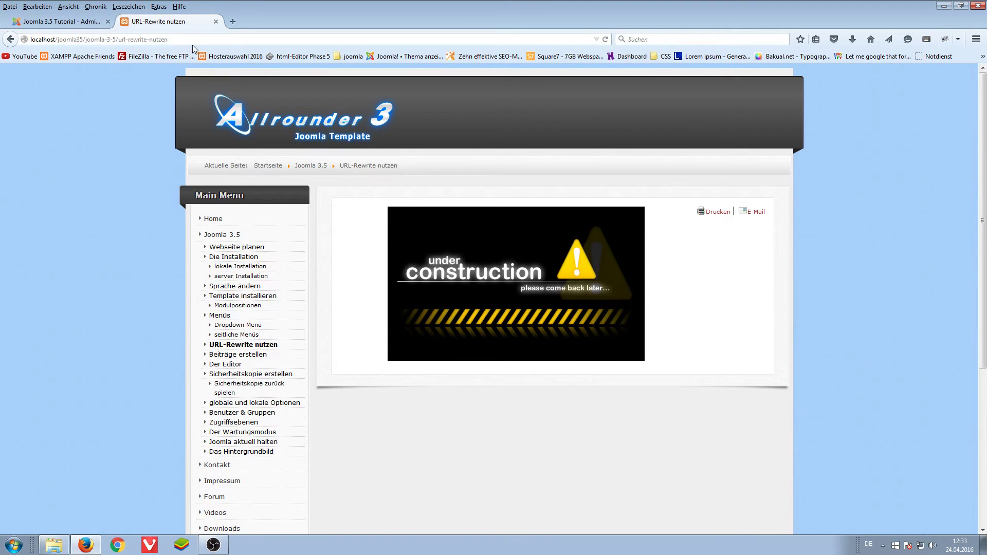
{"action": "left_click", "coordinate": [221, 57]}
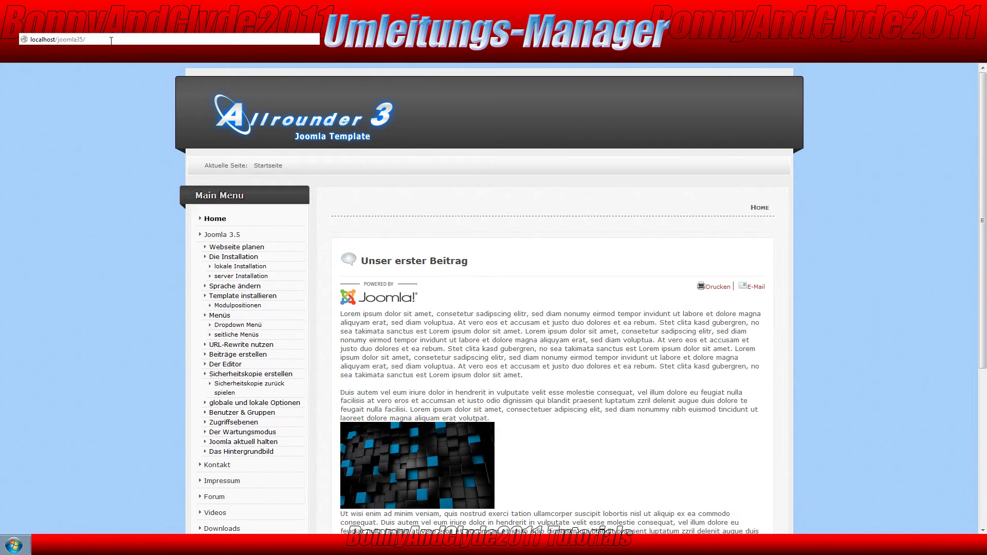
Step: Call up the misspelled address localhost/joomla35/Hsterauswahl on the site
{"action": "left_click", "coordinate": [111, 41]}
{"action": "left_click", "coordinate": [112, 41]}
{"action": "key", "text": "Return"}
{"action": "left_click", "coordinate": [87, 39]}
{"action": "type", "text": "sterauswahl"}
{"action": "double_click", "coordinate": [88, 40]}
{"action": "key", "text": "Return"}
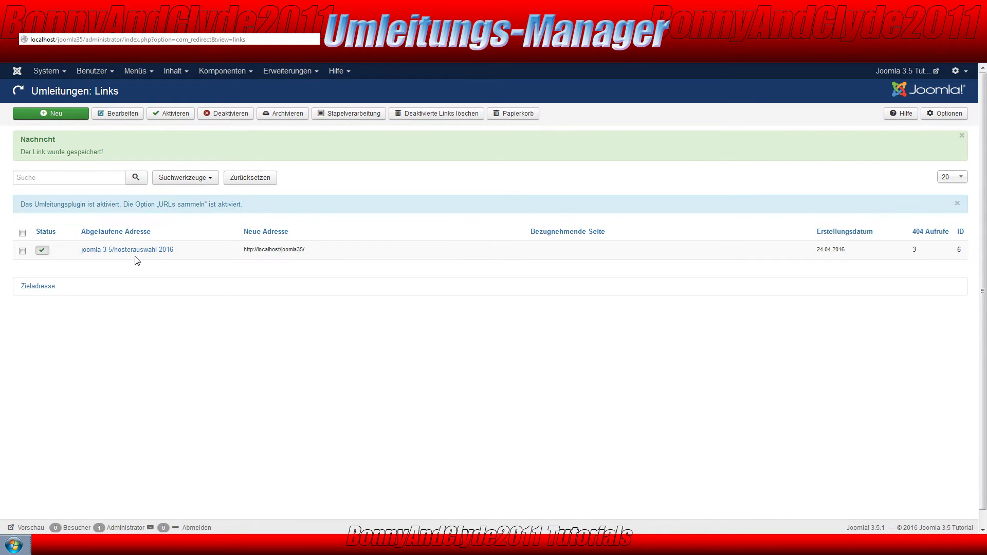
Step: Refresh the redirect links list, examine the Quelladresse of the Hsterauswahl entry and close it without changes
{"action": "key", "text": "F5"}
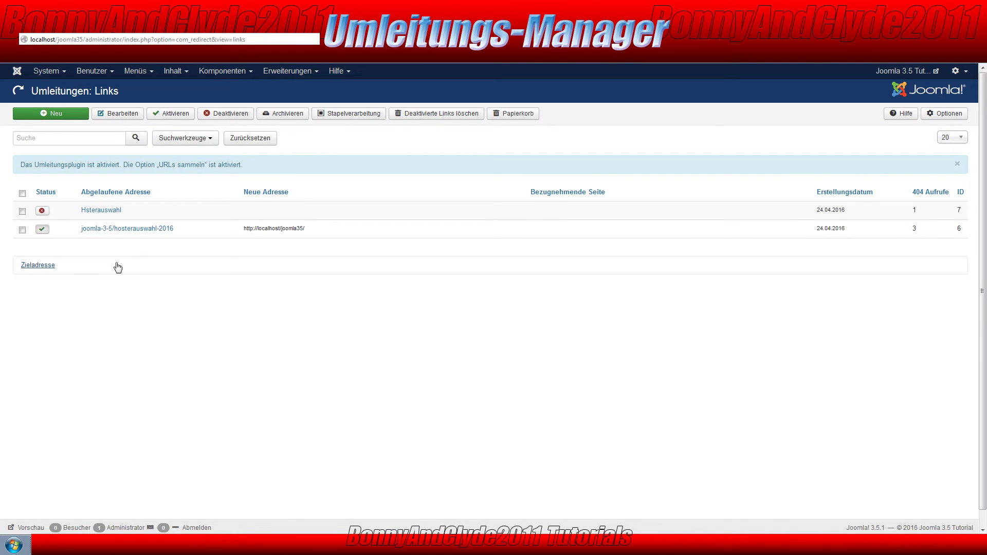
{"action": "left_click", "coordinate": [106, 210]}
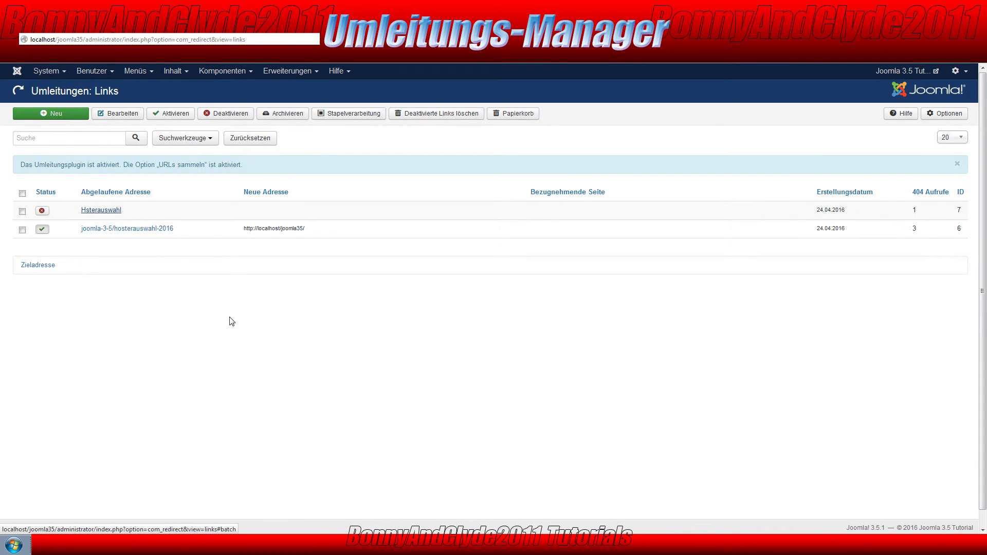
{"action": "left_click_drag", "start_coordinate": [112, 167], "coordinate": [222, 165]}
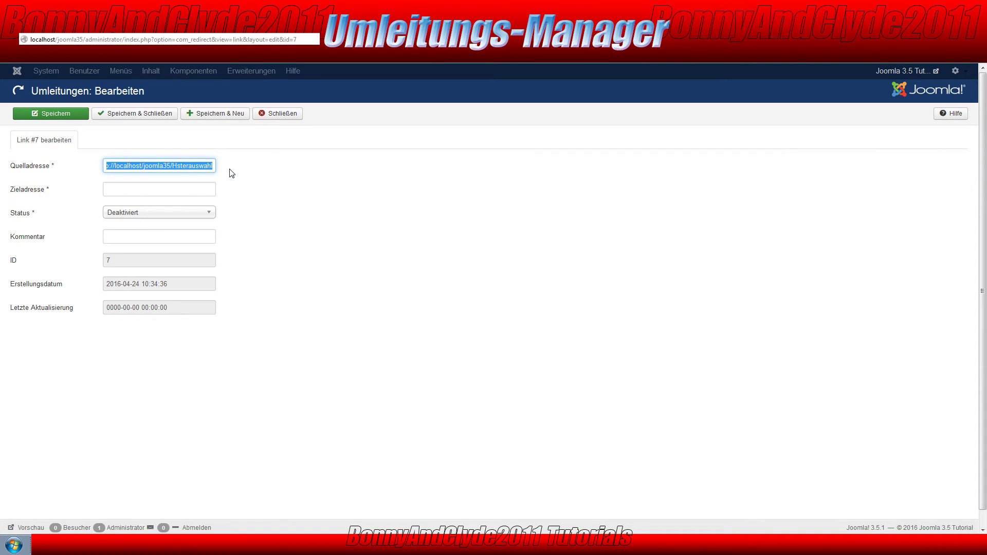
{"action": "left_click", "coordinate": [283, 114]}
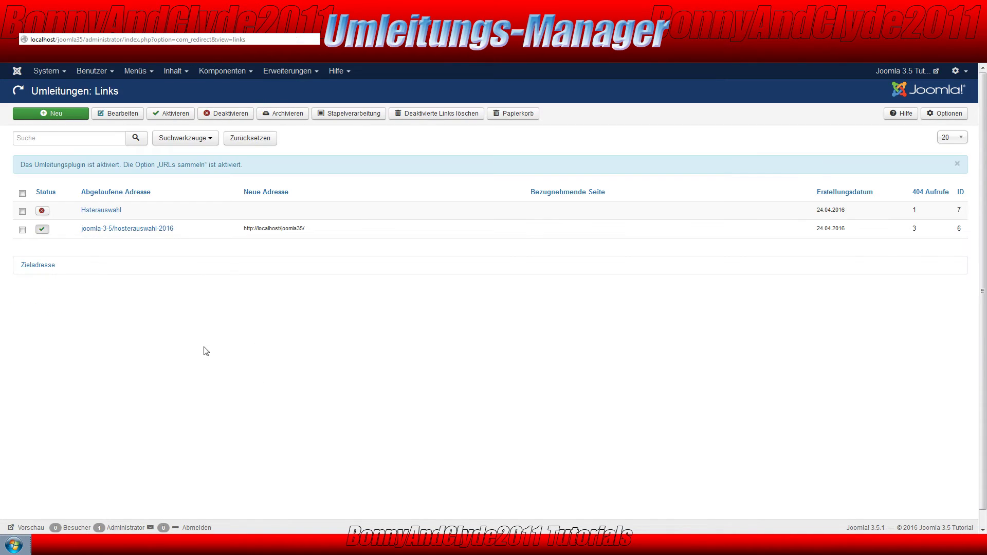
Step: Move the Hsterauswahl link to the Papierkorb and reset the list's status filter to "- Status wählen -"
{"action": "left_click", "coordinate": [22, 211]}
{"action": "left_click", "coordinate": [517, 115]}
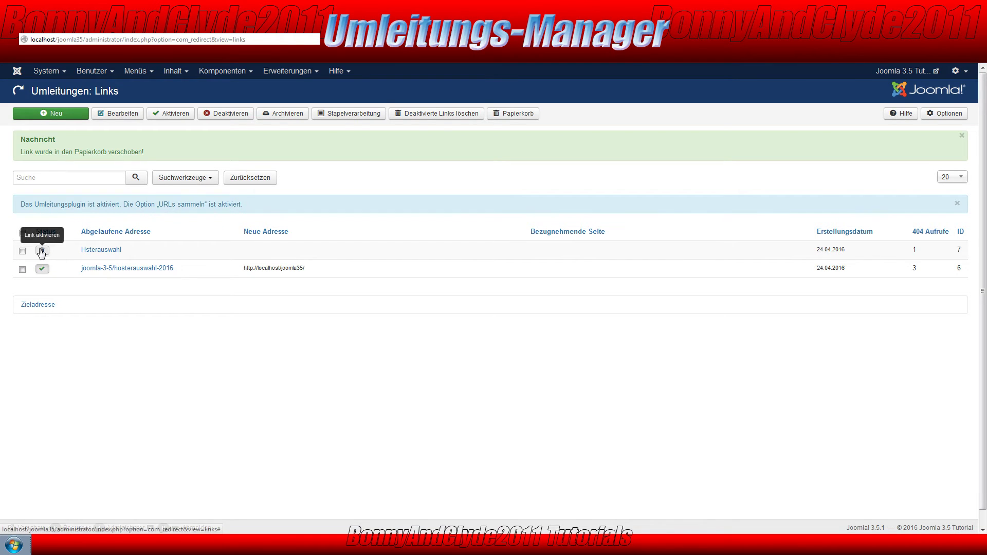
{"action": "left_click", "coordinate": [181, 181]}
{"action": "left_click", "coordinate": [53, 200]}
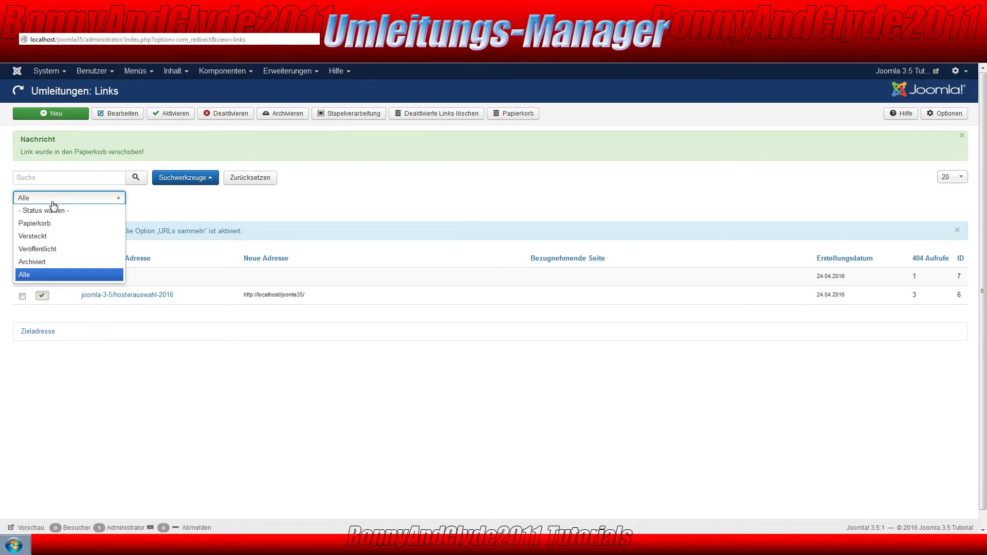
{"action": "left_click", "coordinate": [48, 211]}
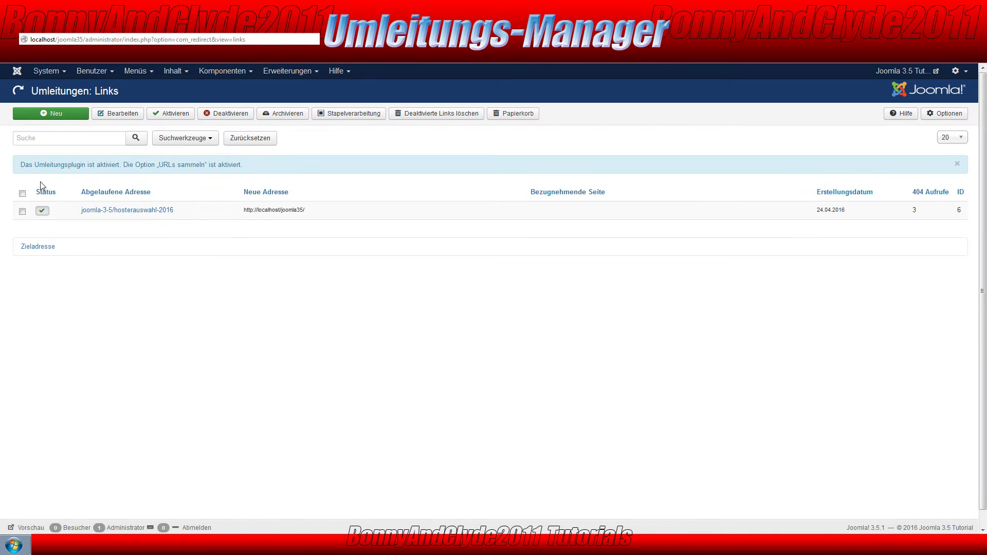
Step: Filter the redirect links by Papierkorb and permanently delete the Hsterauswahl entry
{"action": "left_click", "coordinate": [204, 138]}
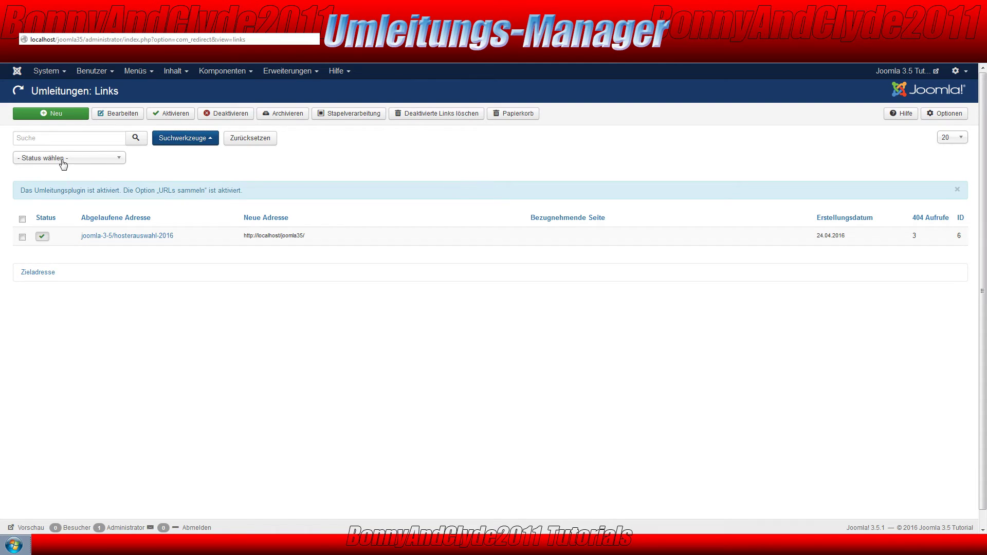
{"action": "left_click", "coordinate": [103, 163]}
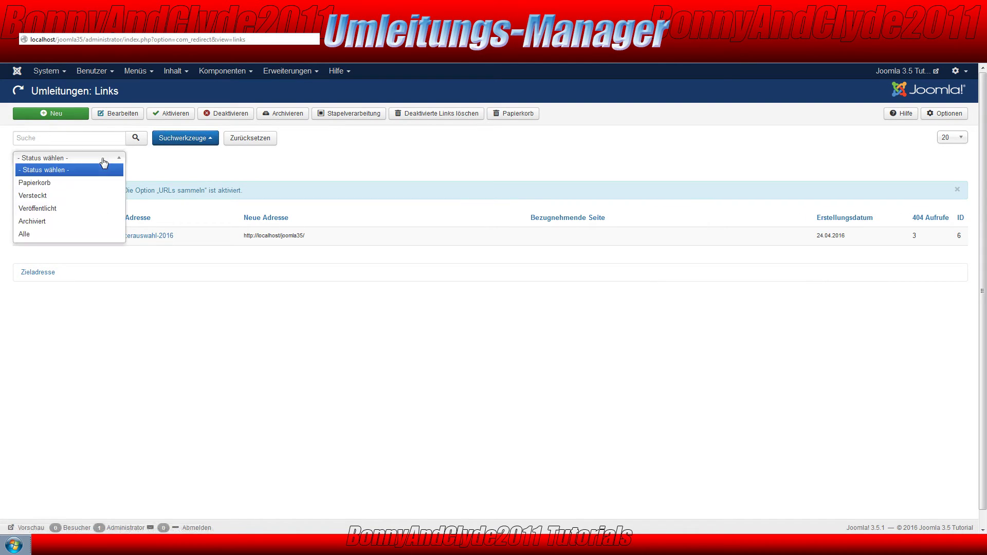
{"action": "left_click", "coordinate": [35, 184]}
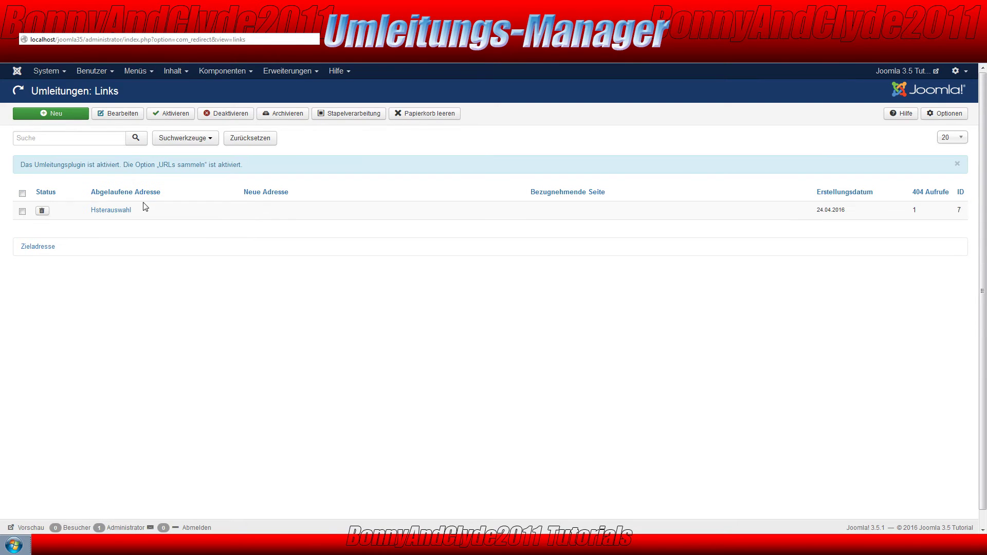
{"action": "left_click", "coordinate": [21, 212]}
{"action": "left_click", "coordinate": [414, 114]}
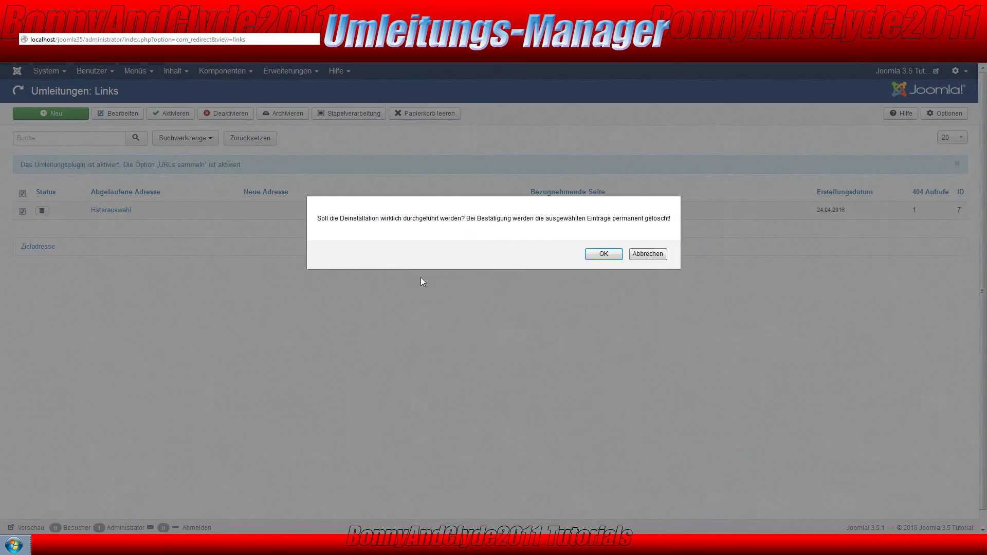
{"action": "left_click", "coordinate": [589, 254]}
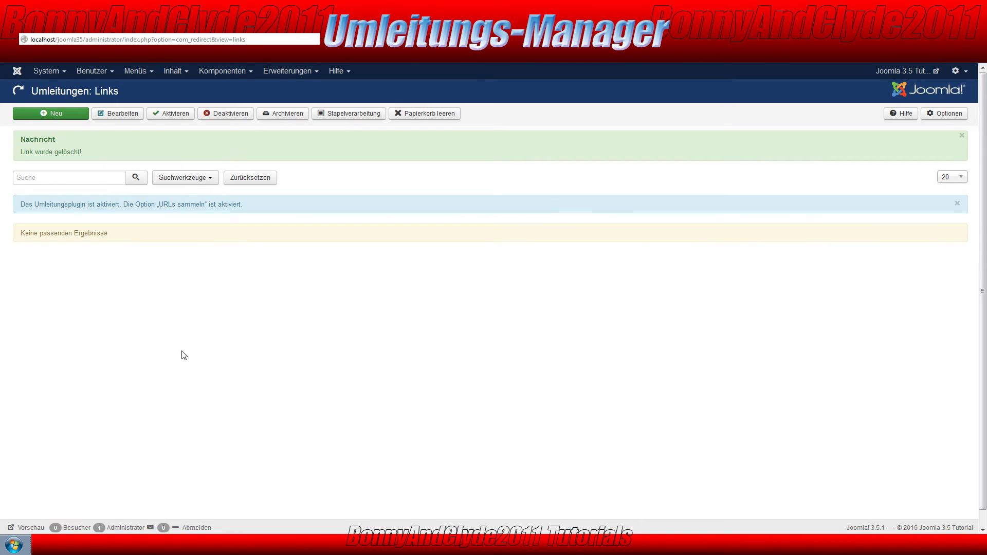
Step: Reset the status filter of the redirect links list from Papierkorb to "- Status wählen -"
{"action": "left_click", "coordinate": [196, 179]}
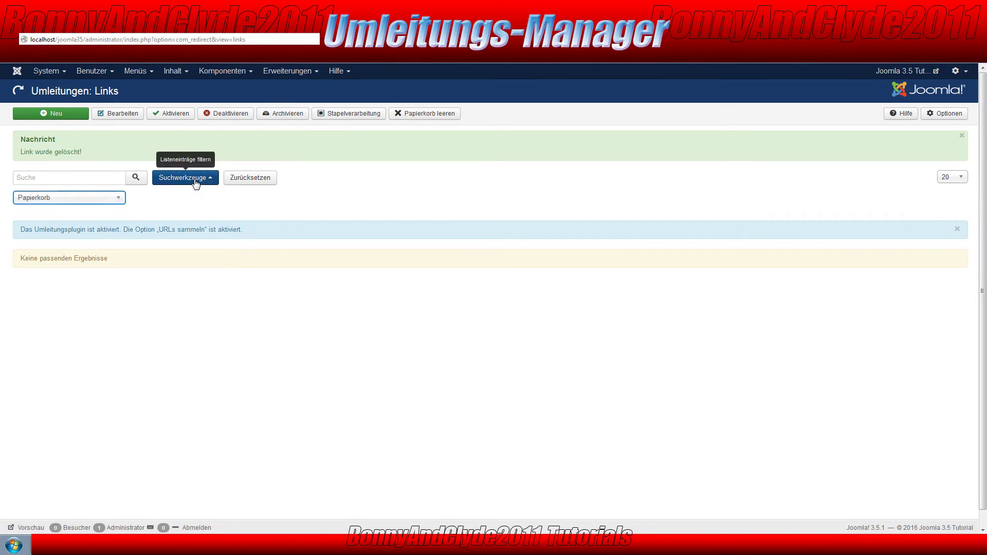
{"action": "left_click", "coordinate": [87, 199]}
{"action": "left_click", "coordinate": [65, 212]}
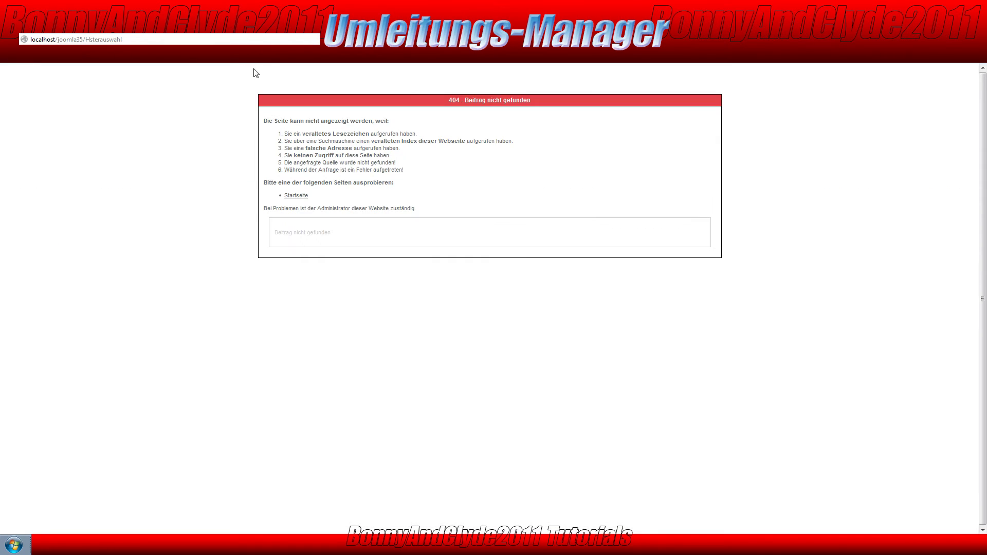
Step: Open the website's front end from the administration and request the nonexistent address localhost/joomla35/YouTube-BonnyAndClyde
{"action": "left_click", "coordinate": [143, 37]}
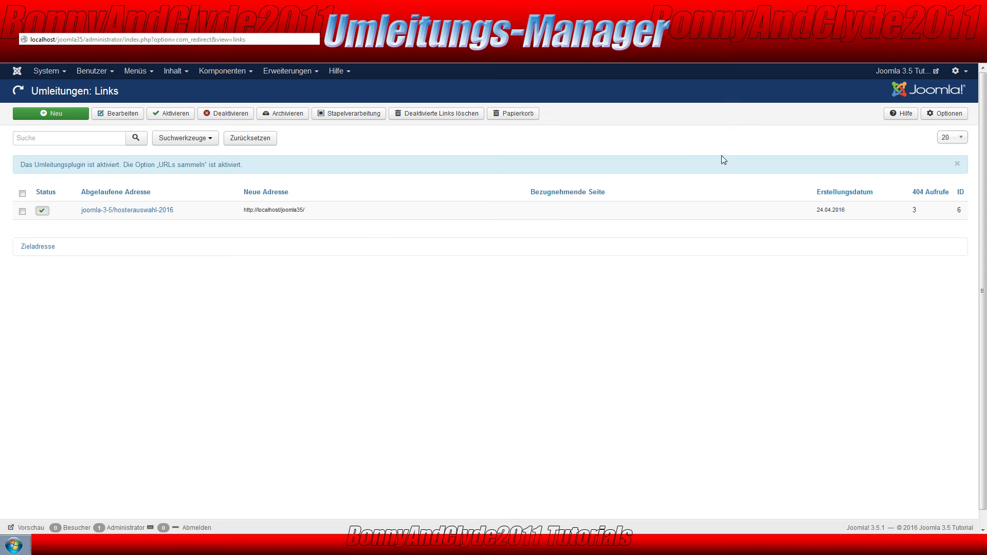
{"action": "left_click", "coordinate": [894, 73]}
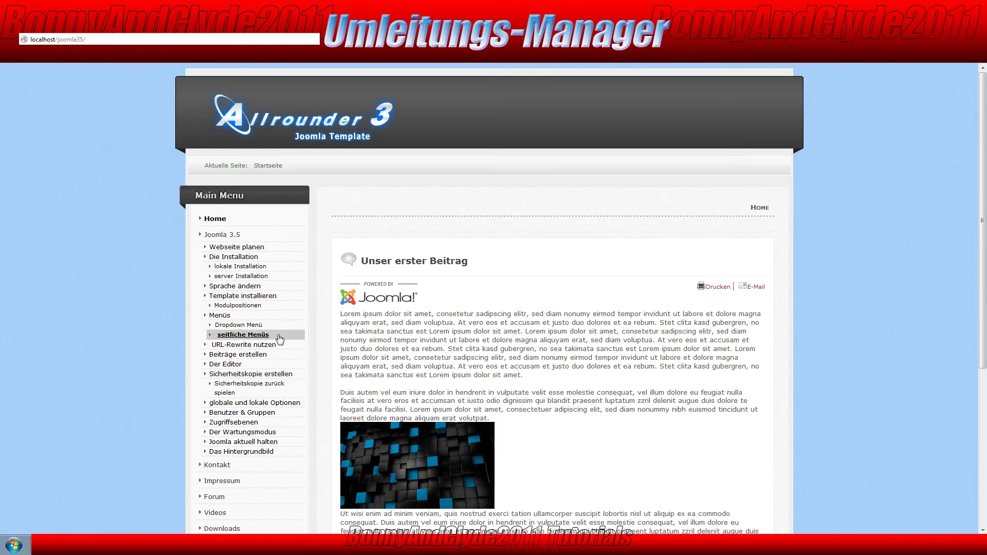
{"action": "left_click", "coordinate": [107, 41]}
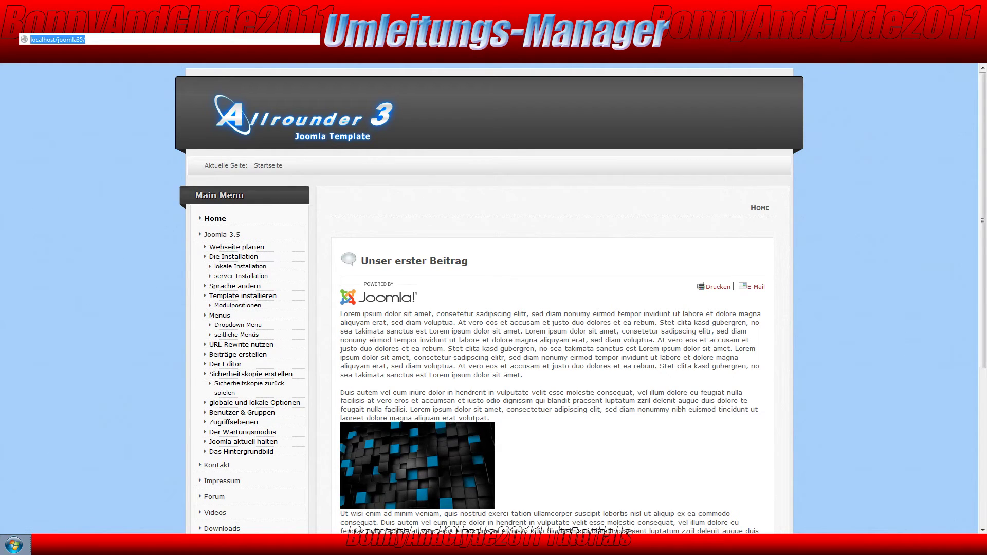
{"action": "left_click", "coordinate": [113, 41]}
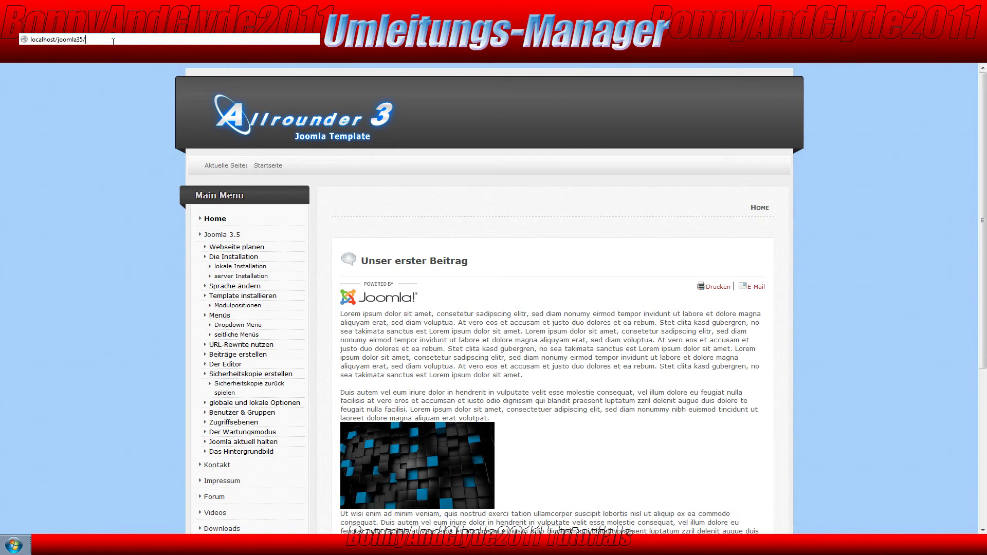
{"action": "type", "text": "Yo"}
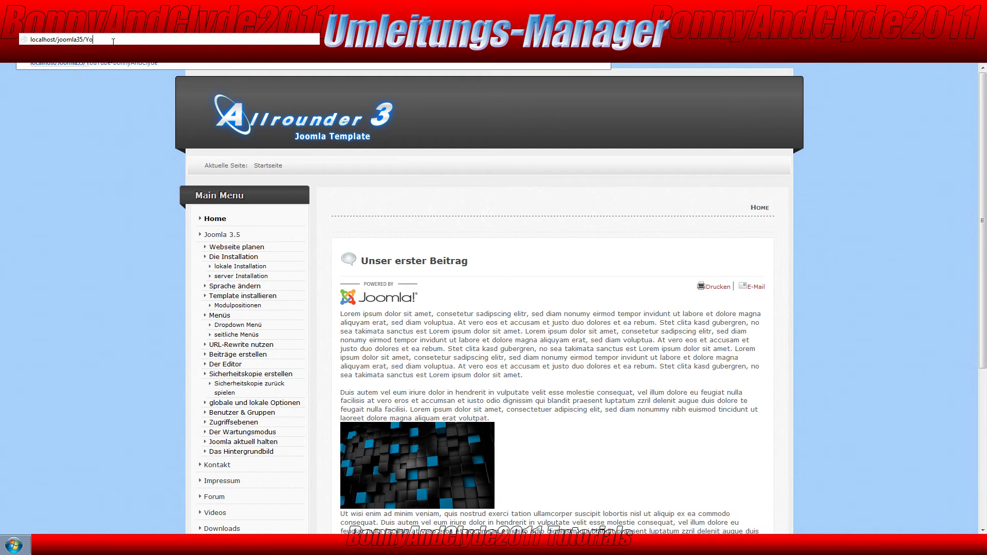
{"action": "type", "text": "uTube-BonnyAnd"}
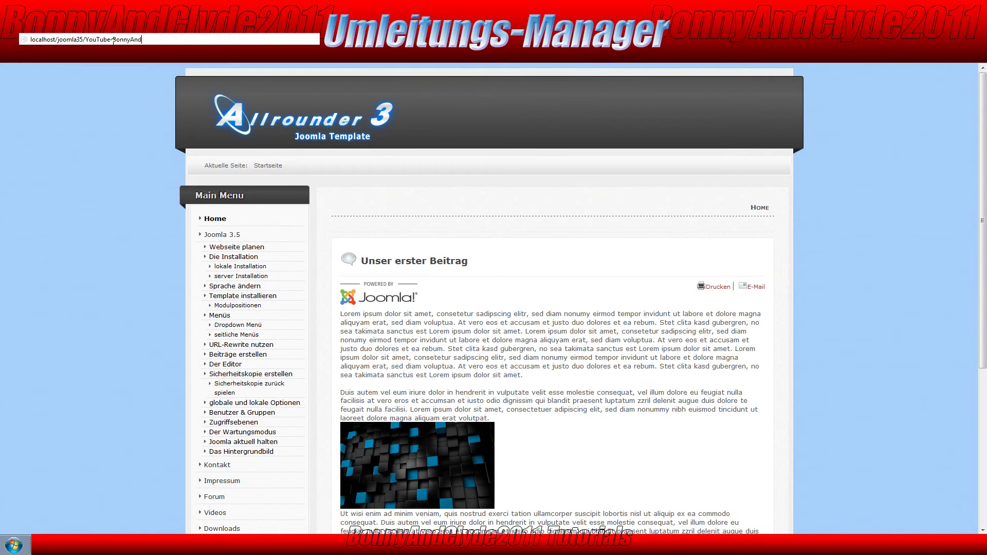
{"action": "type", "text": "Clyde"}
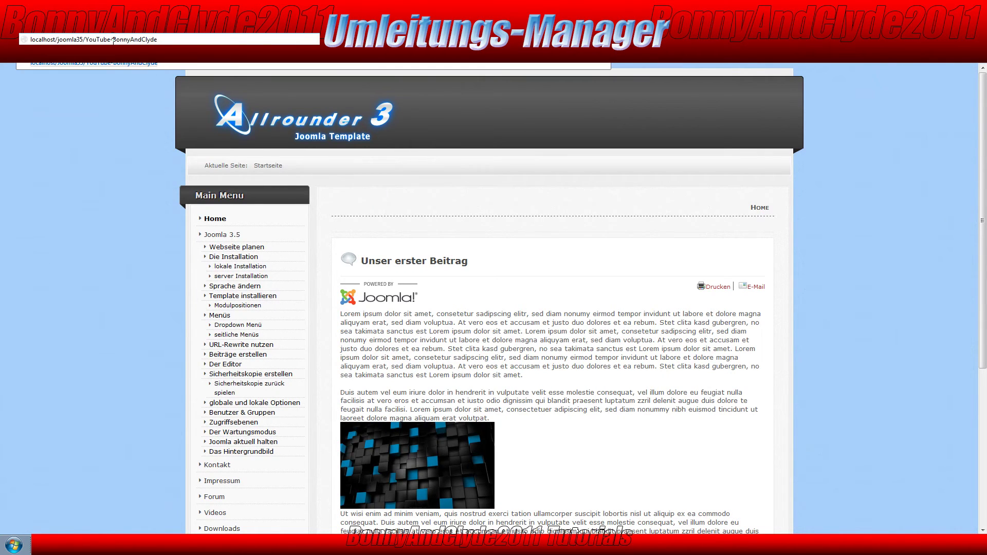
{"action": "key", "text": "Return"}
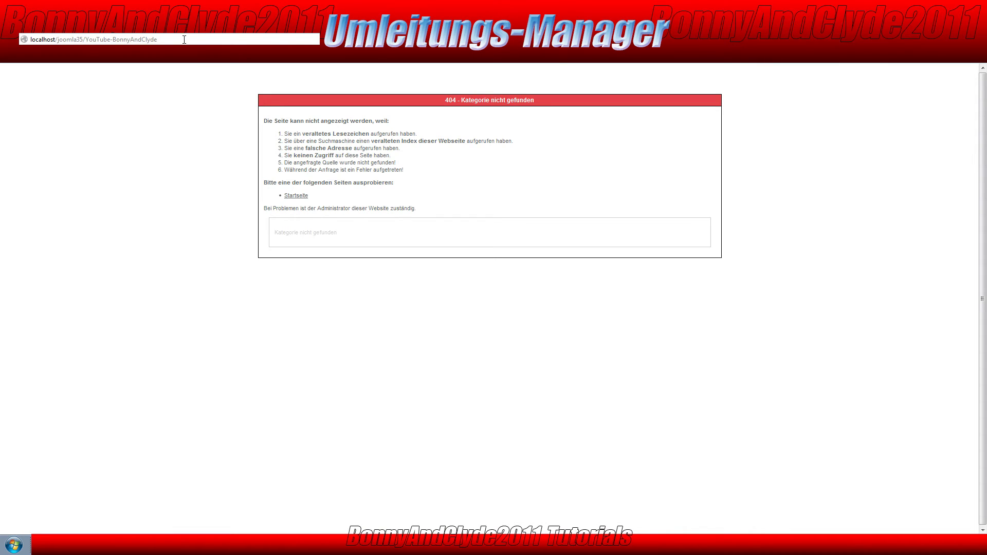
Step: Reload the redirect links list through the redirects component, open the YouTube-BonnyAndClyde entry and inspect its Quelladresse
{"action": "key", "text": "ctrl+Tab"}
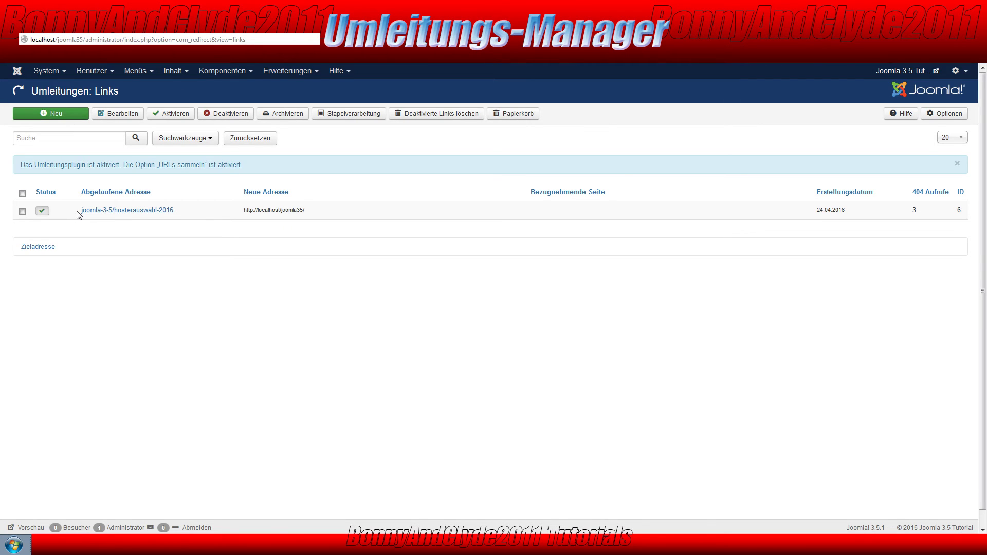
{"action": "key", "text": "F5"}
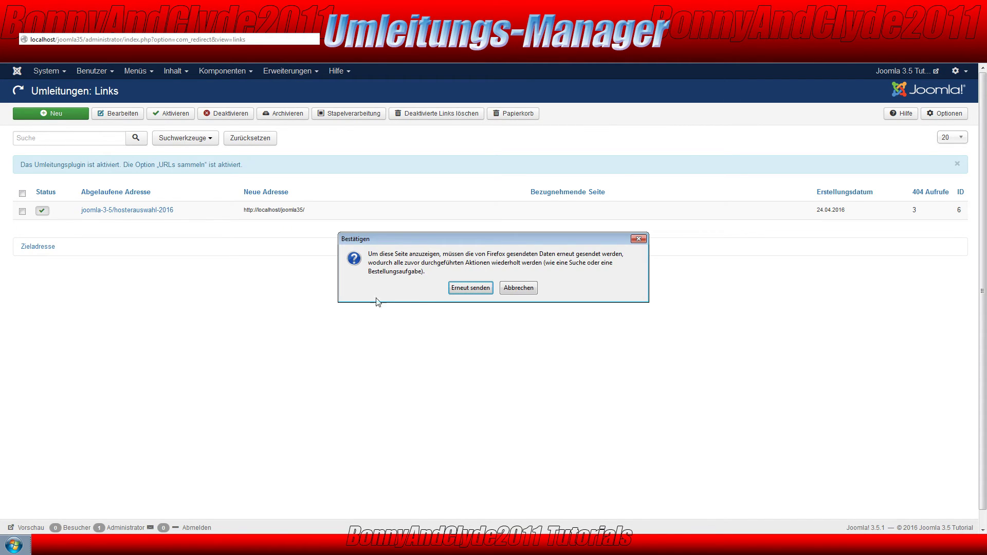
{"action": "left_click", "coordinate": [518, 289]}
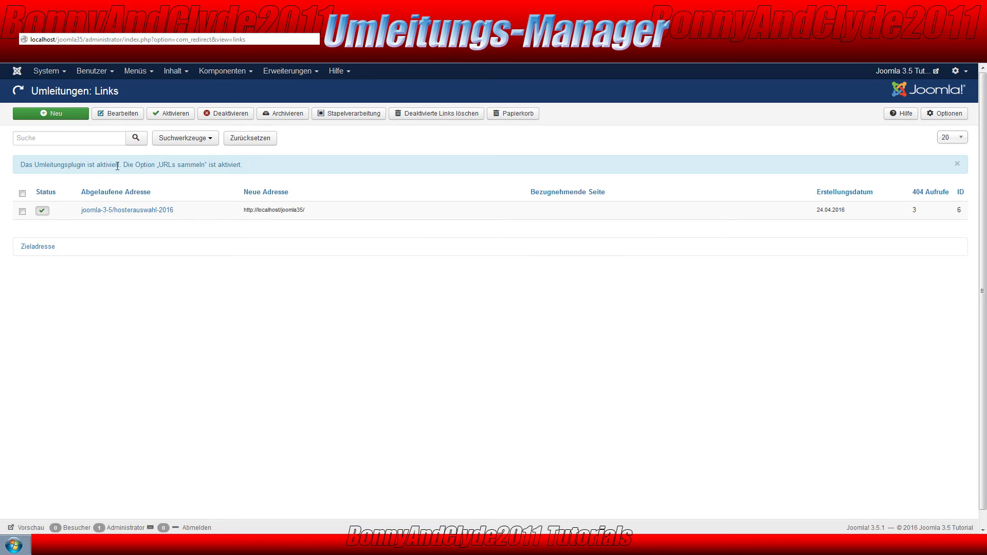
{"action": "left_click", "coordinate": [271, 73]}
{"action": "left_click", "coordinate": [225, 71]}
{"action": "left_click", "coordinate": [225, 213]}
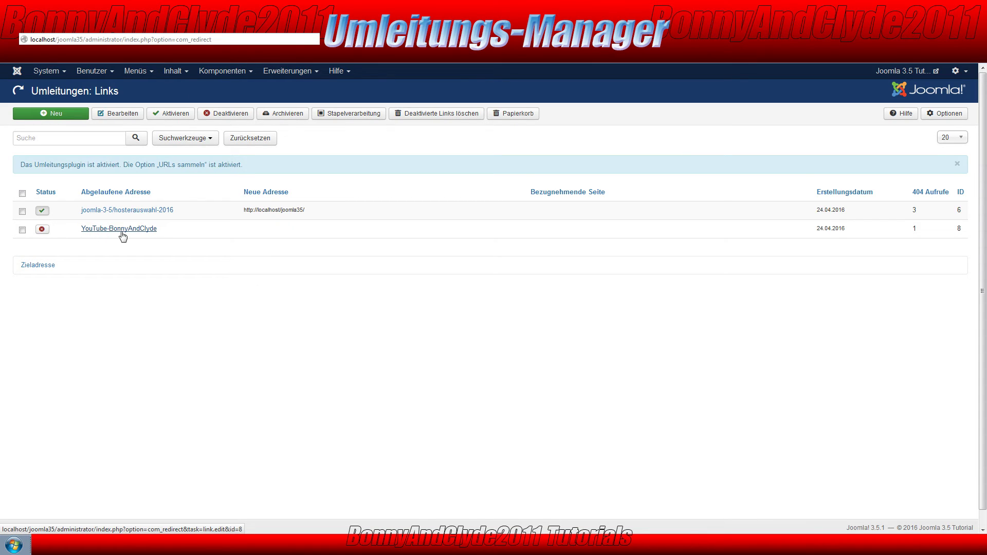
{"action": "left_click", "coordinate": [149, 231]}
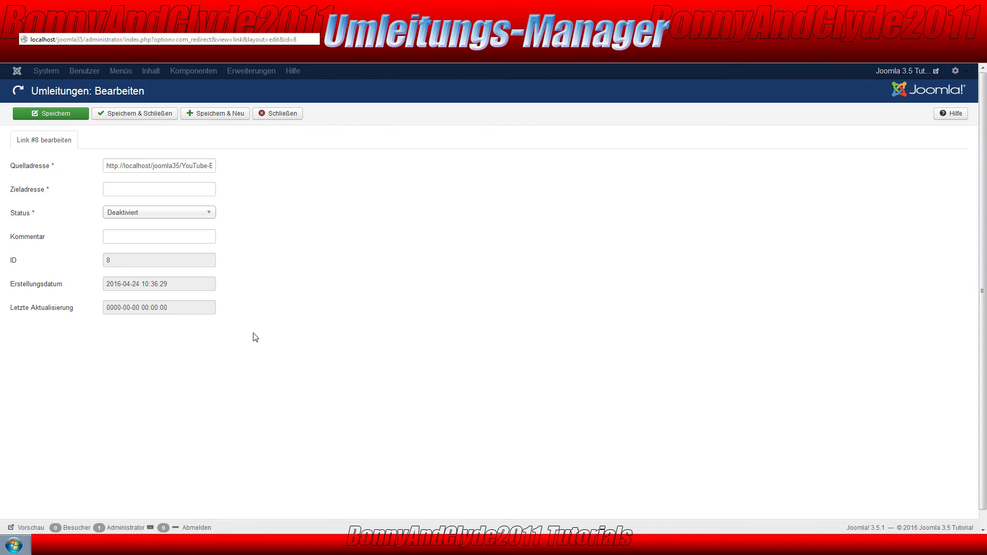
{"action": "left_click_drag", "start_coordinate": [112, 166], "coordinate": [225, 167]}
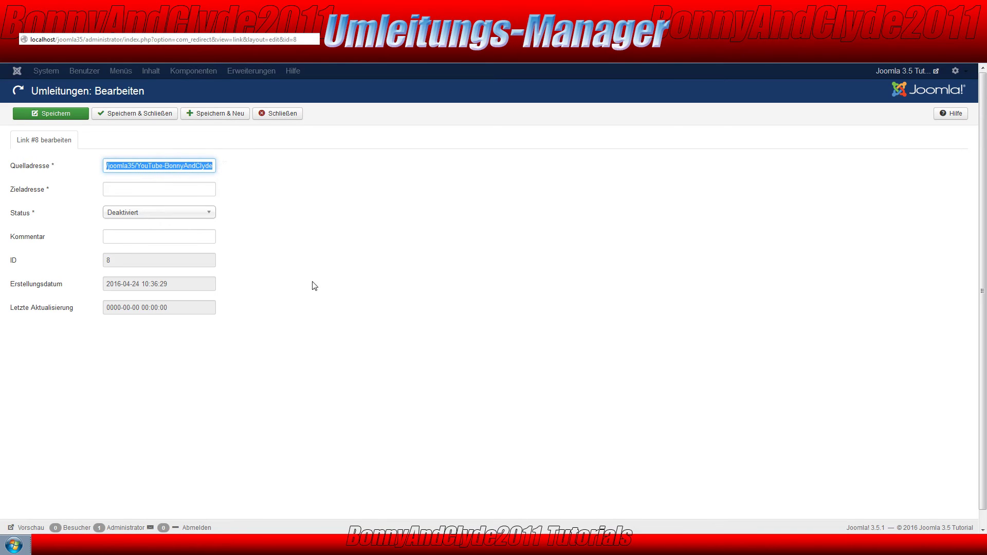
{"action": "key", "text": "ctrl+t"}
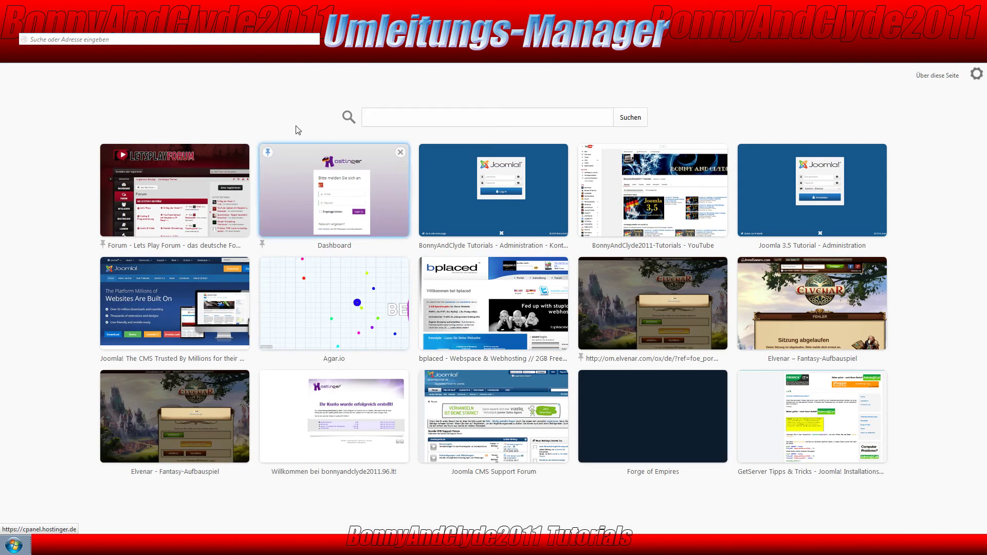
{"action": "type", "text": "youtube.com/"}
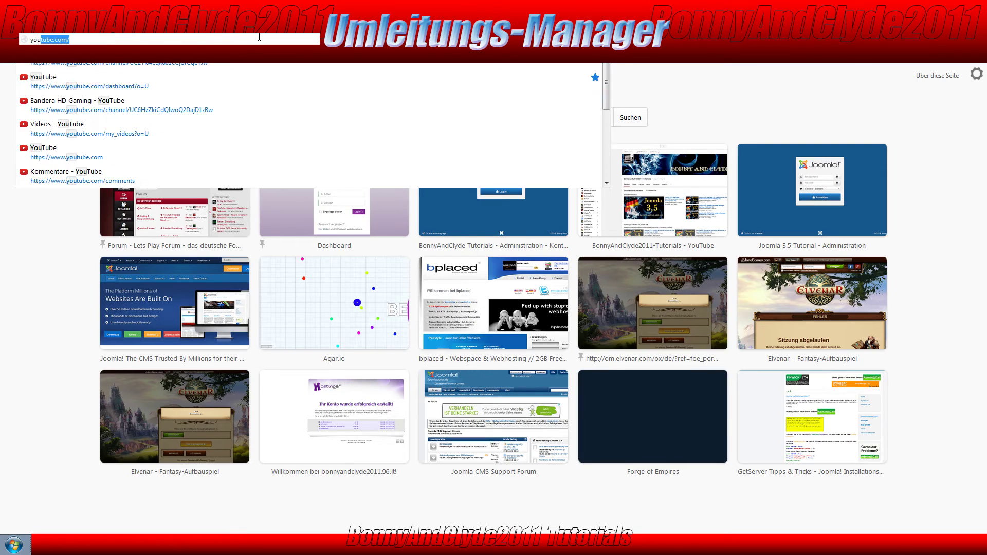
{"action": "key", "text": "Return"}
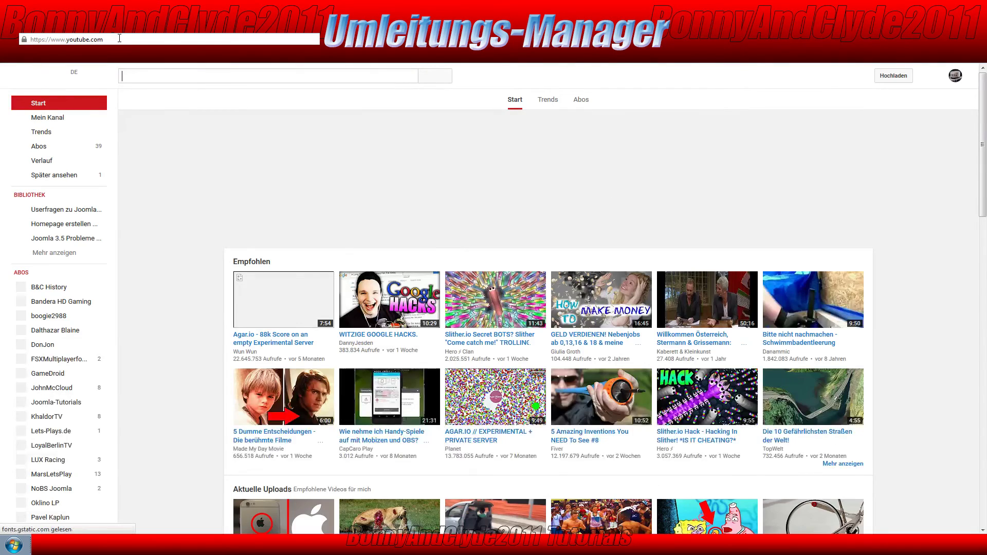
{"action": "left_click", "coordinate": [119, 39]}
{"action": "key", "text": "ctrl+c"}
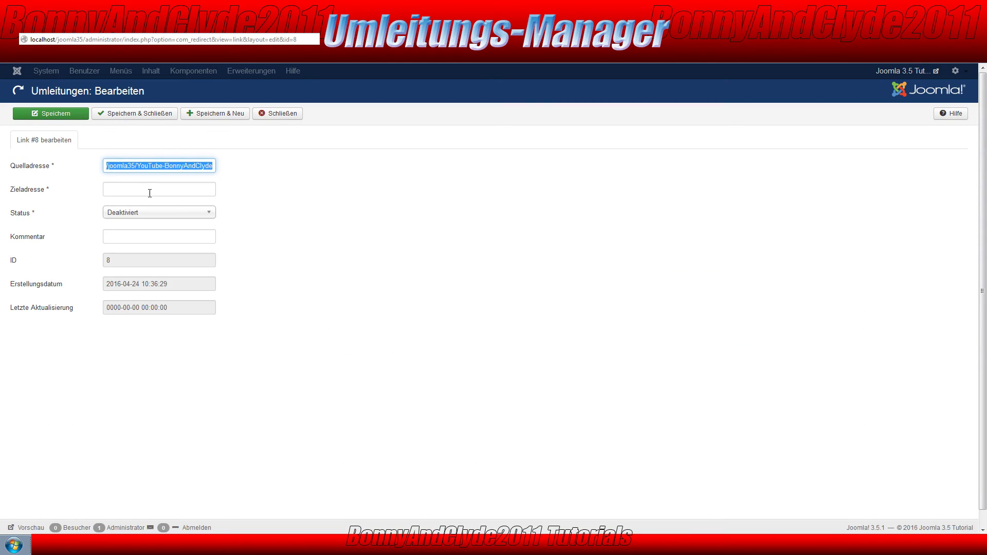
{"action": "left_click", "coordinate": [149, 193]}
{"action": "key", "text": "ctrl+v"}
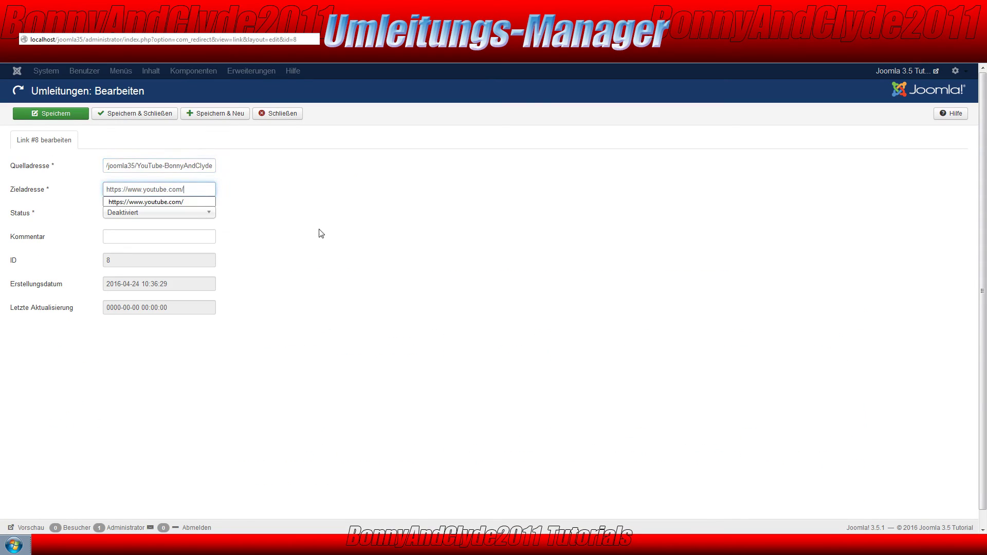
Step: Set the YouTube-BonnyAndClyde link's Status to Aktiviert, then save and close it
{"action": "left_click", "coordinate": [161, 216]}
{"action": "left_click", "coordinate": [150, 225]}
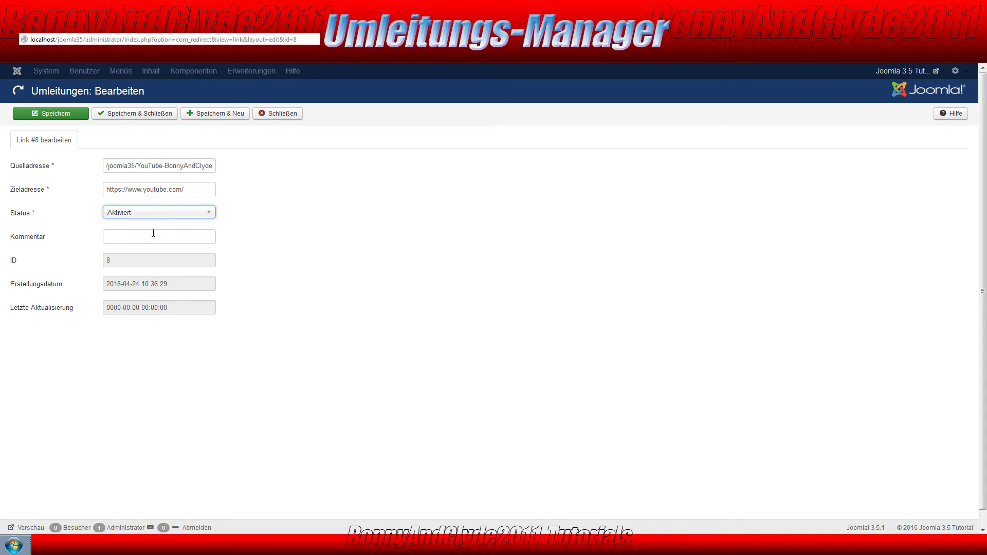
{"action": "left_click", "coordinate": [131, 113]}
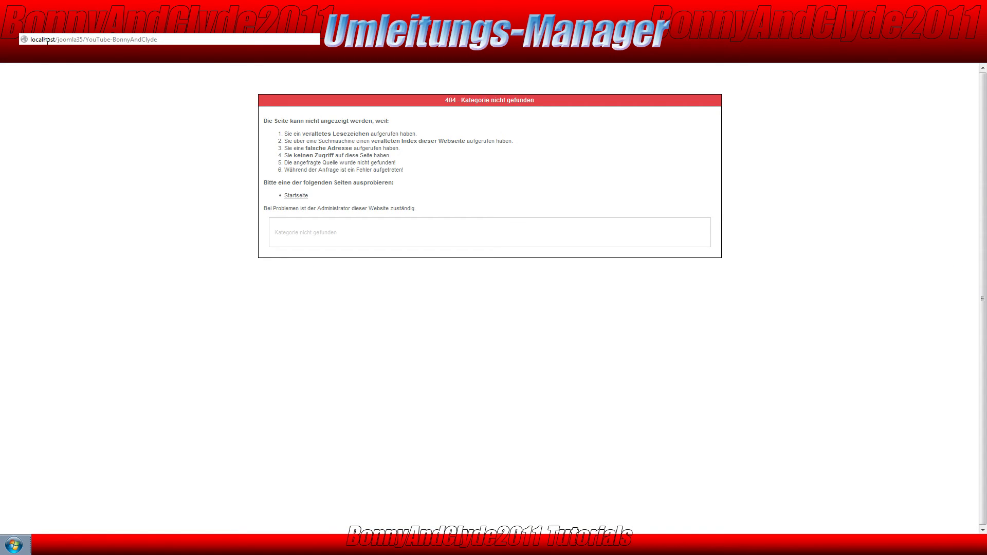
Step: Request localhost/joomla35/YouTube-BonnyAndClyde again in the front-end tab to test the redirect
{"action": "left_click_drag", "start_coordinate": [31, 40], "coordinate": [159, 39]}
{"action": "left_click", "coordinate": [176, 41]}
{"action": "key", "text": "Return"}
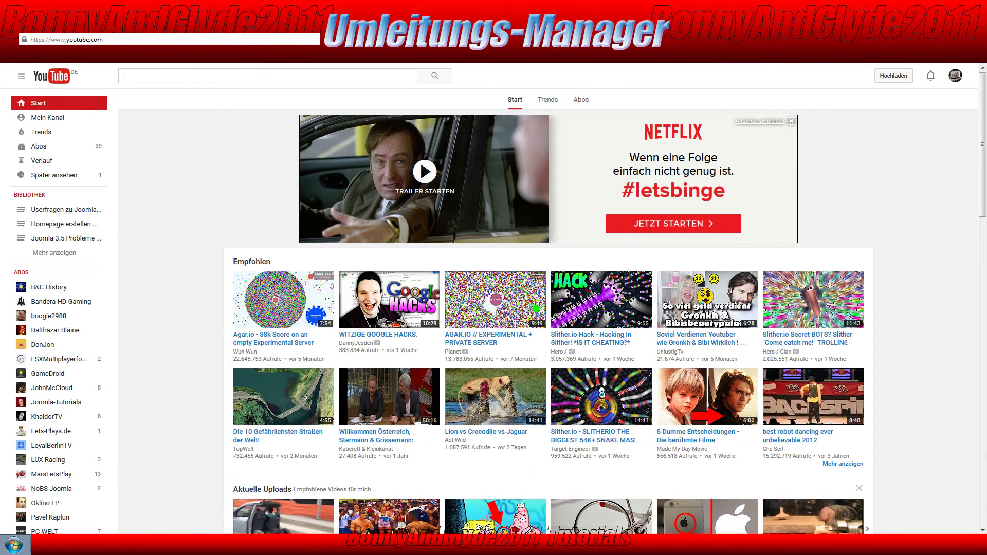
Step: Open the website's front end from the redirect manager and request the nonexistent address localhost/joomla35/amazon
{"action": "left_click", "coordinate": [163, 32]}
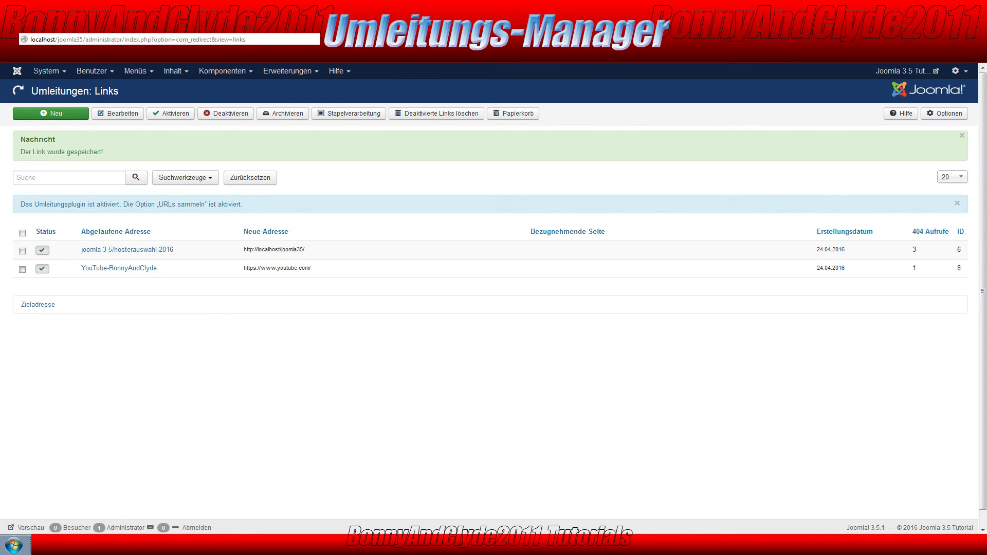
{"action": "left_click", "coordinate": [892, 71]}
{"action": "left_click", "coordinate": [112, 40]}
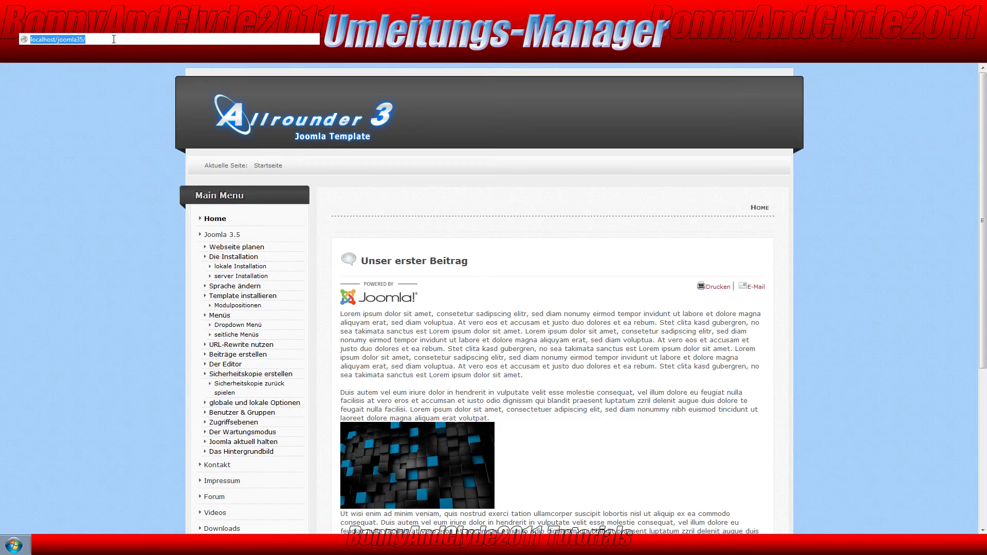
{"action": "left_click", "coordinate": [114, 40]}
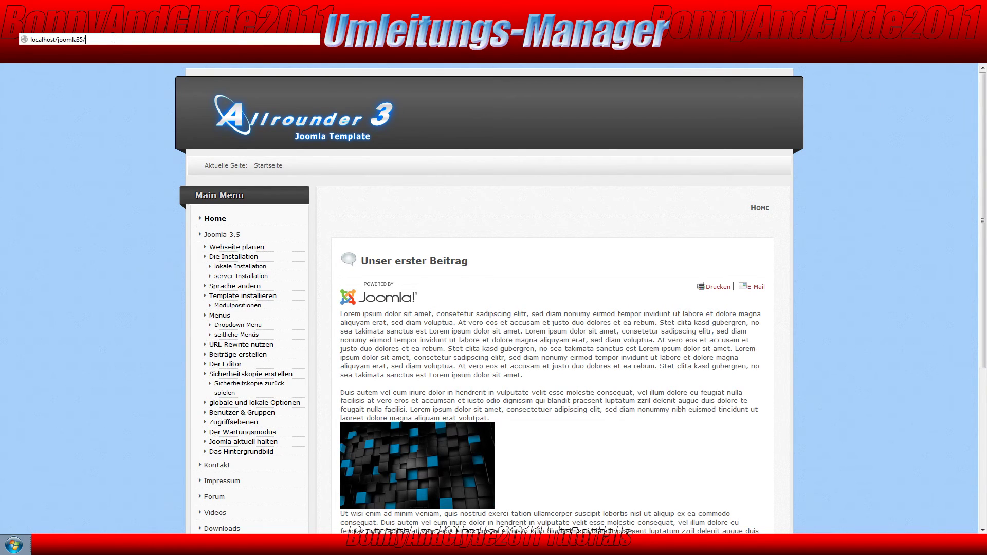
{"action": "type", "text": "amazon"}
{"action": "key", "text": "Return"}
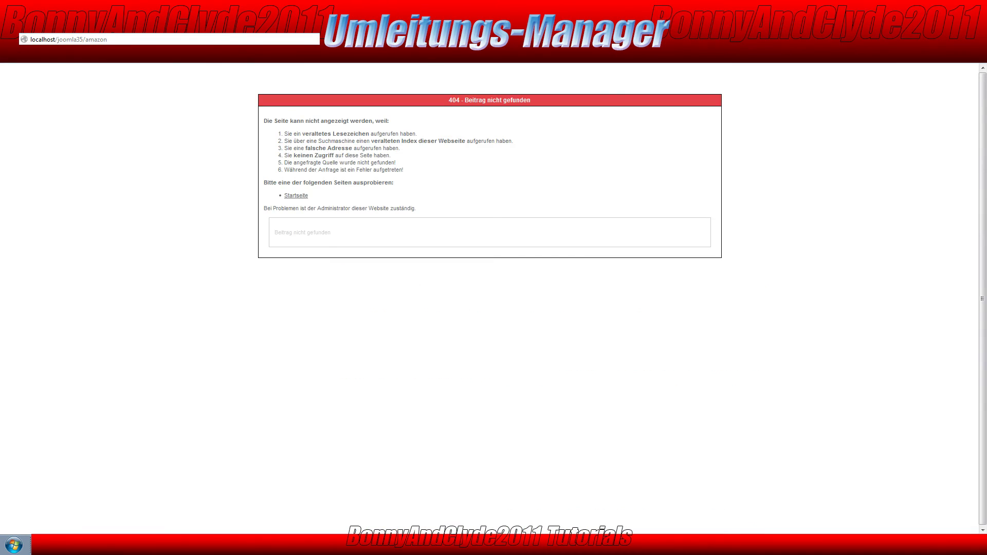
Step: Refresh the redirect links list, examine the Quelladresse and Zieladresse fields of the amazon entry and close it without changes
{"action": "key", "text": "ctrl+Tab"}
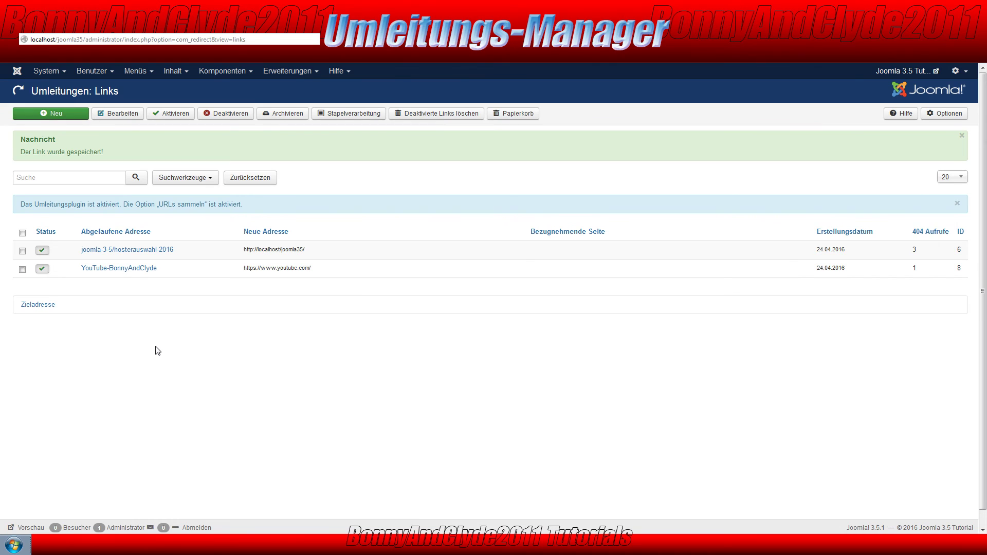
{"action": "key", "text": "F5"}
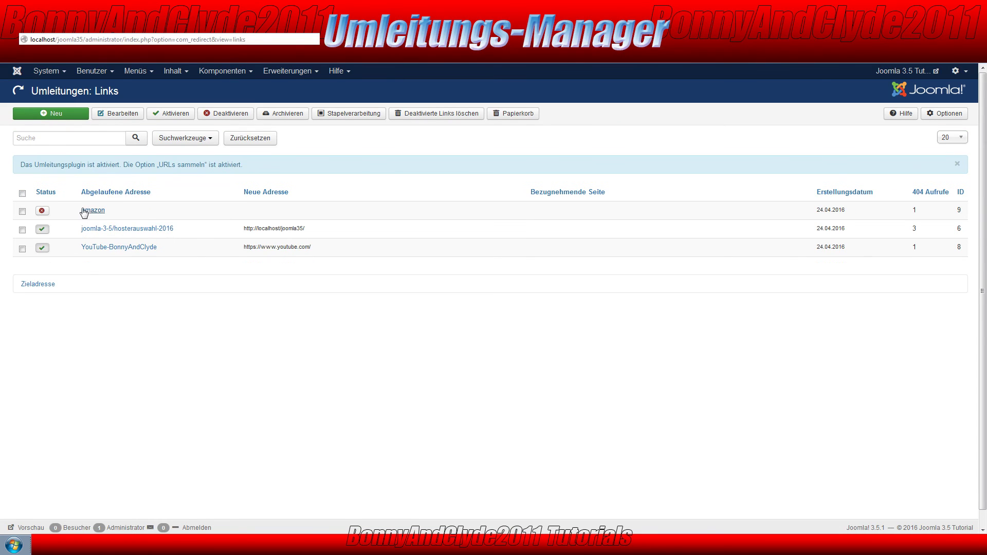
{"action": "left_click", "coordinate": [84, 211]}
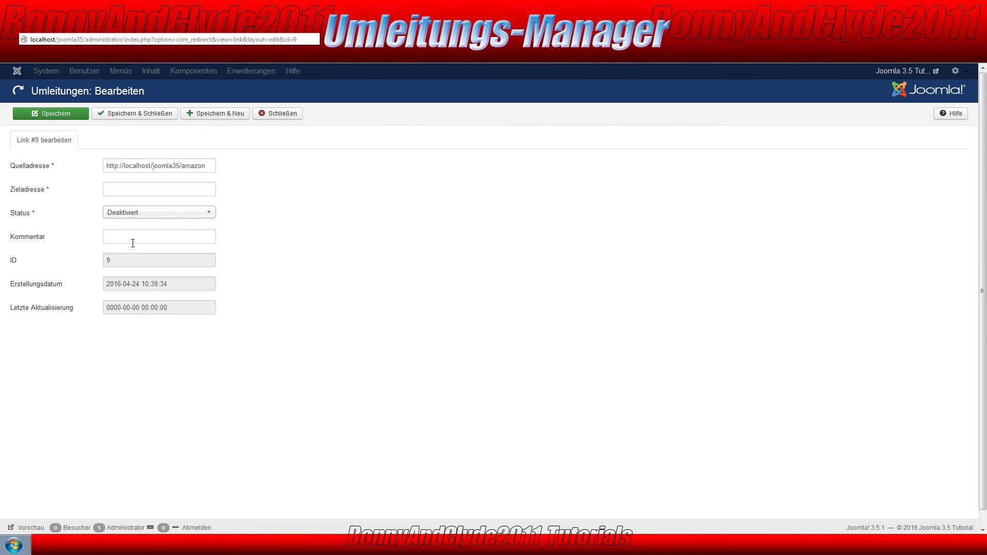
{"action": "left_click", "coordinate": [110, 189]}
{"action": "mouse_move", "coordinate": [24, 193]}
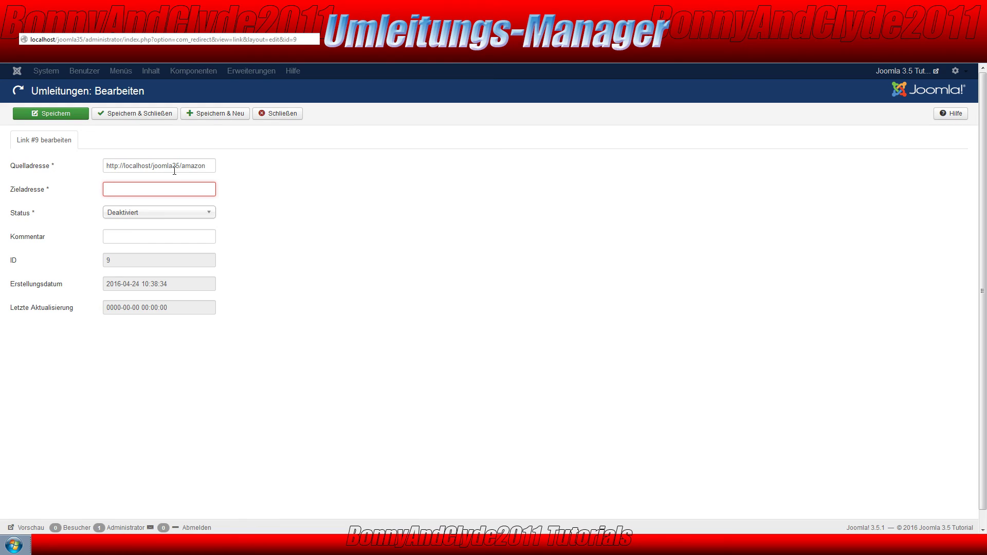
{"action": "left_click_drag", "start_coordinate": [204, 166], "coordinate": [44, 188]}
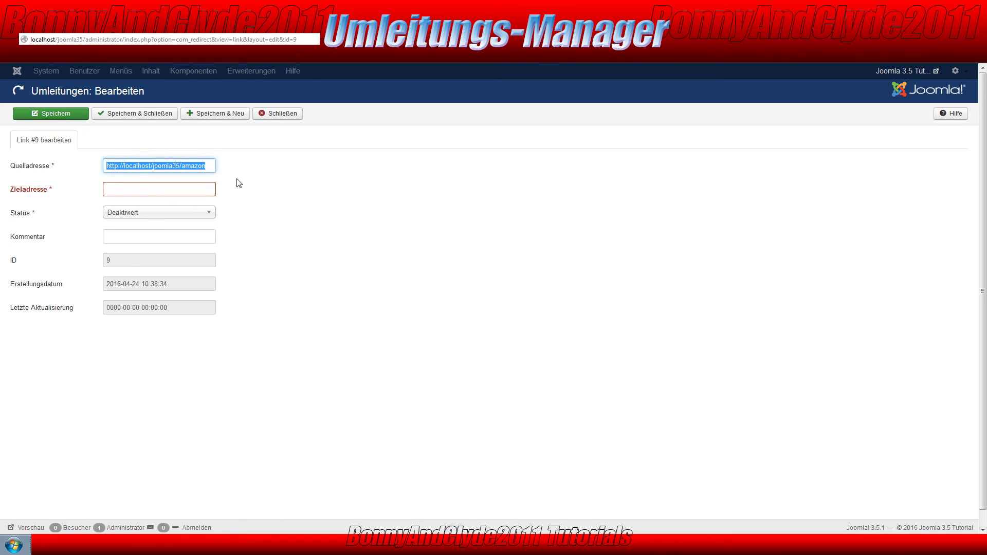
{"action": "left_click_drag", "start_coordinate": [112, 166], "coordinate": [180, 166]}
{"action": "left_click", "coordinate": [285, 118]}
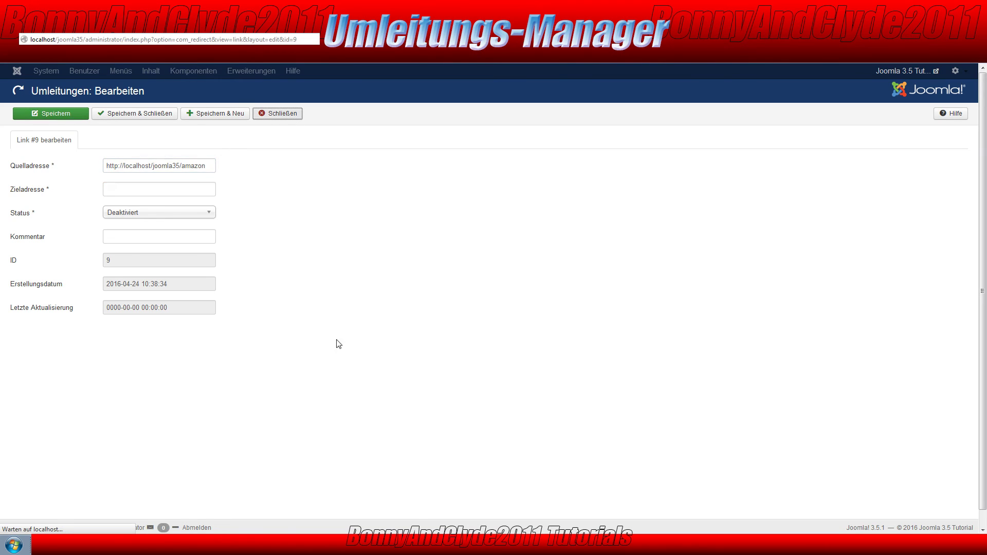